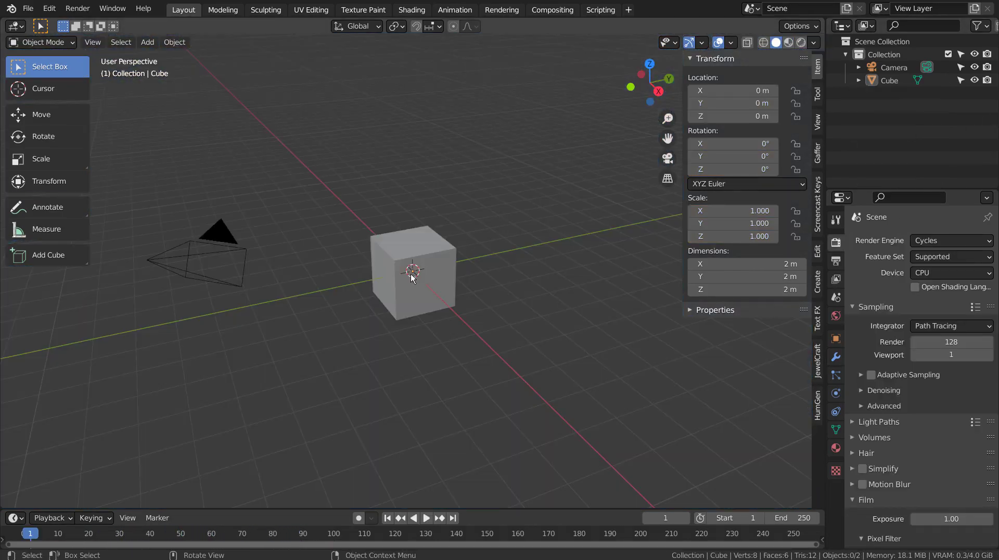
# Start a fresh General scene and select the default cube
pyautogui.click(410, 277)
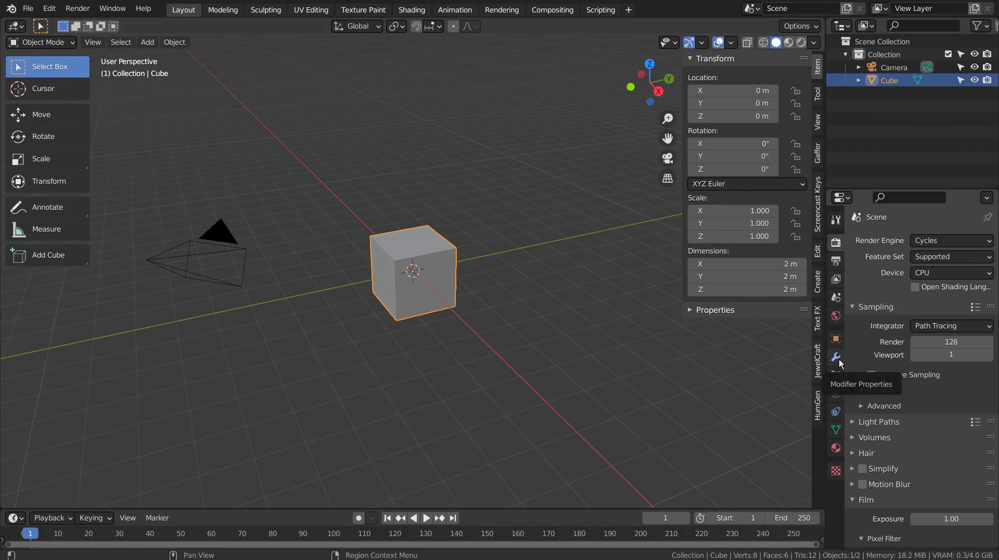
# In Edit Mode, bevel all the cube's edges with a very thin 7-segment bevel
pyautogui.scroll(5, 428, 281)
pyautogui.press('Tab')
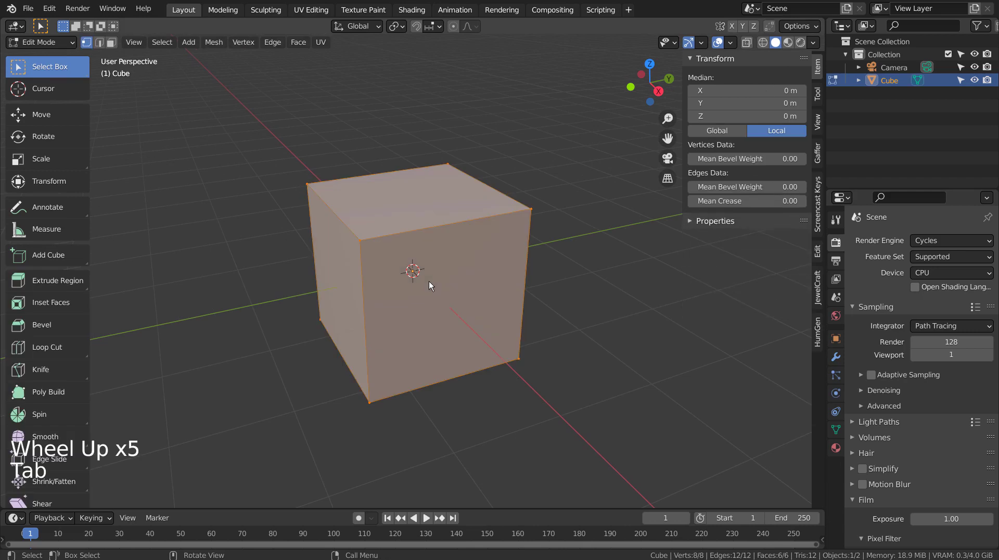
pyautogui.press('2')
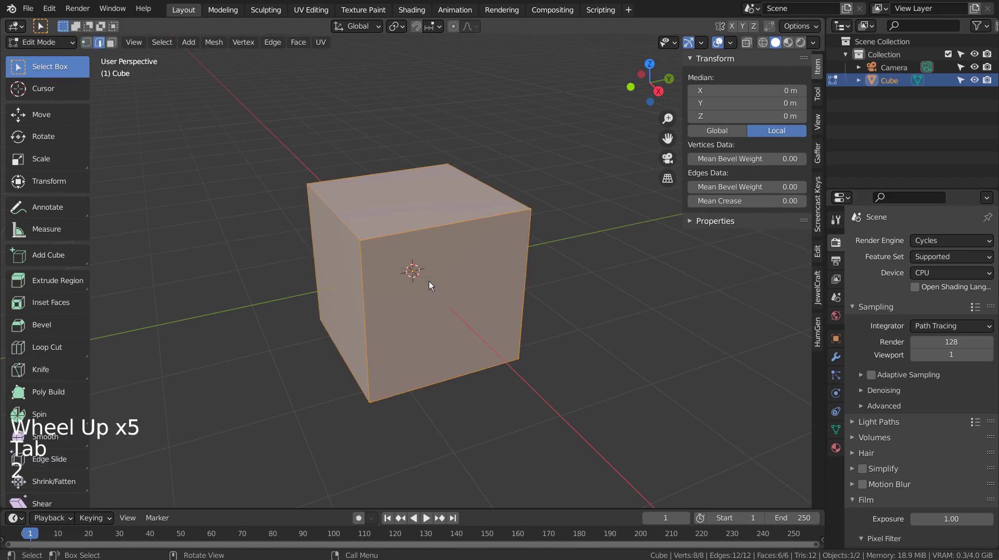
pyautogui.hotkey('ctrl', 'b')
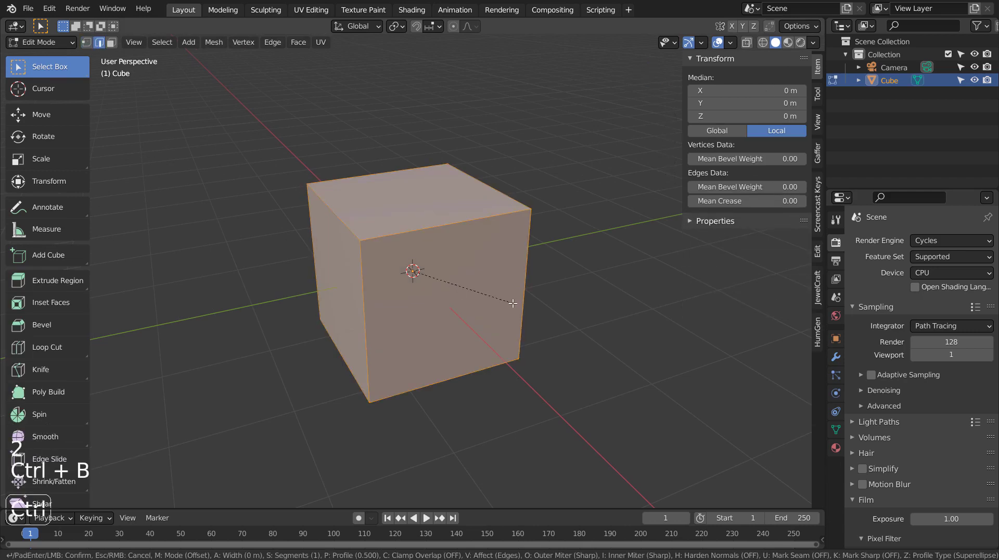
pyautogui.moveTo(516, 308)
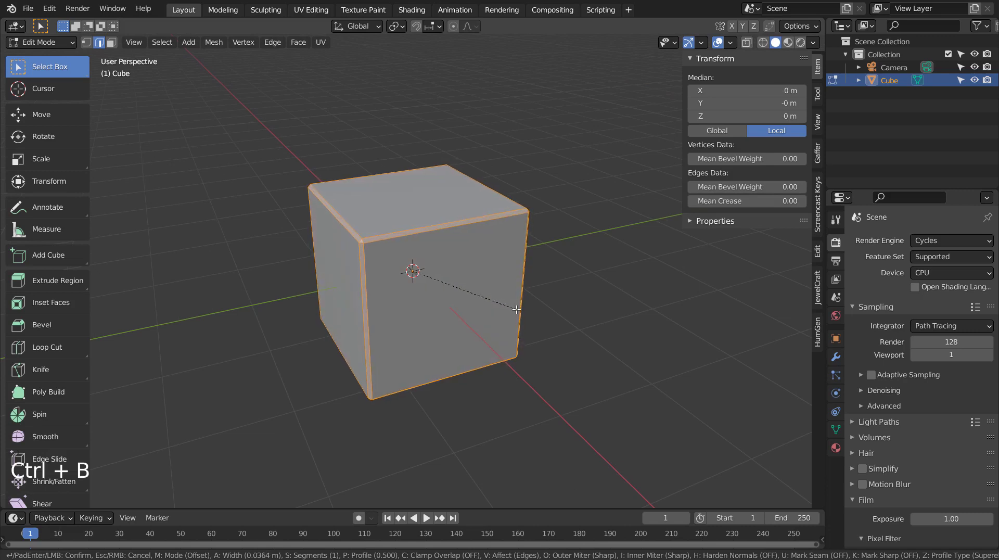
pyautogui.scroll(1, 516, 309)
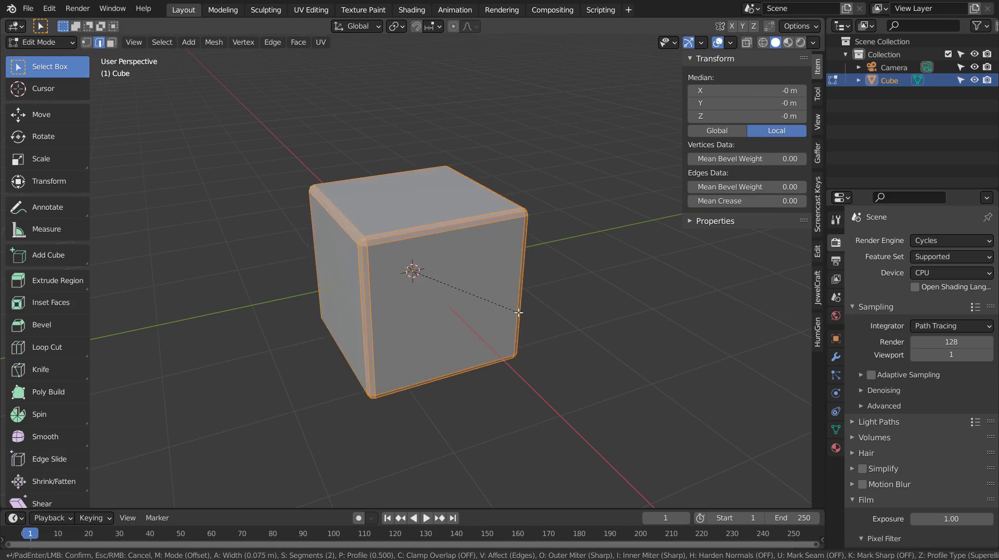
pyautogui.scroll(1, 518, 312)
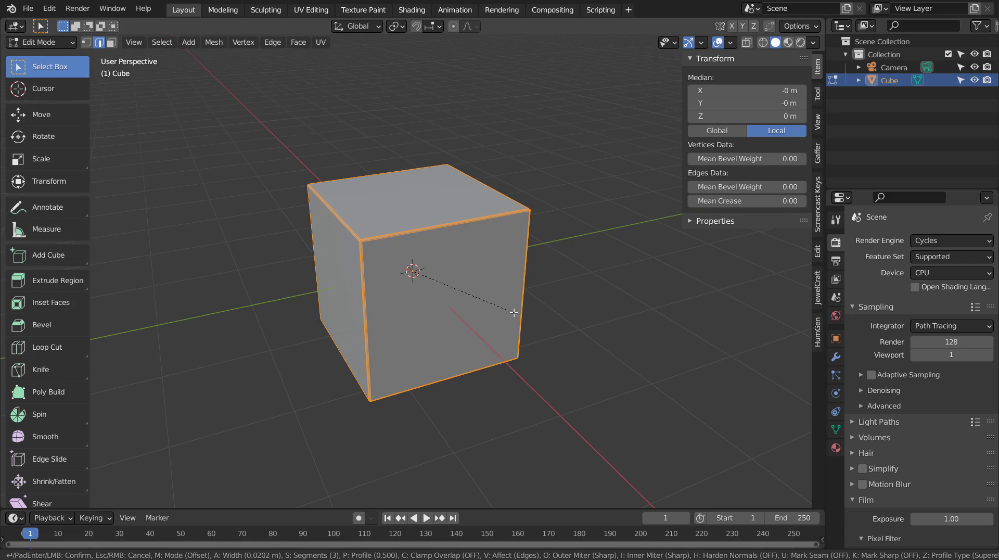
pyautogui.moveTo(476, 262)
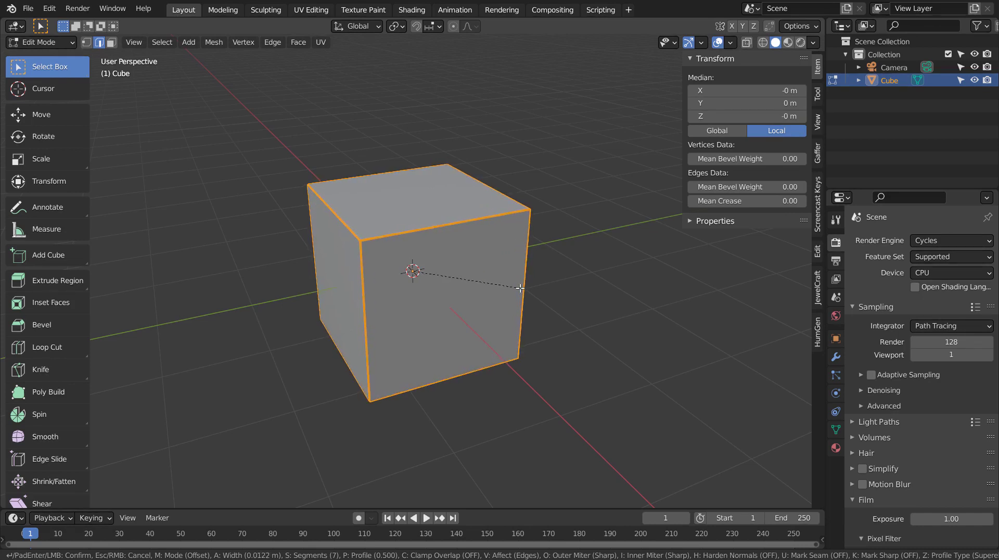
pyautogui.click(520, 288)
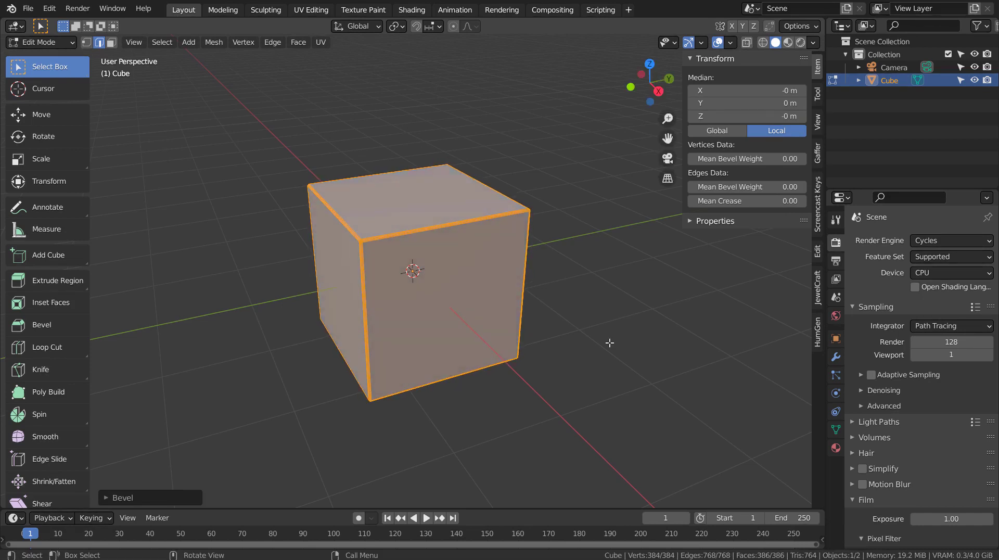
# Orbit around to inspect the beveled corners, then return to Object Mode
pyautogui.scroll(4, 510, 234)
pyautogui.moveTo(510, 235)
pyautogui.mouseDown(button='middle')
pyautogui.moveTo(489, 229)
pyautogui.moveTo(514, 239)
pyautogui.mouseUp(button='middle')
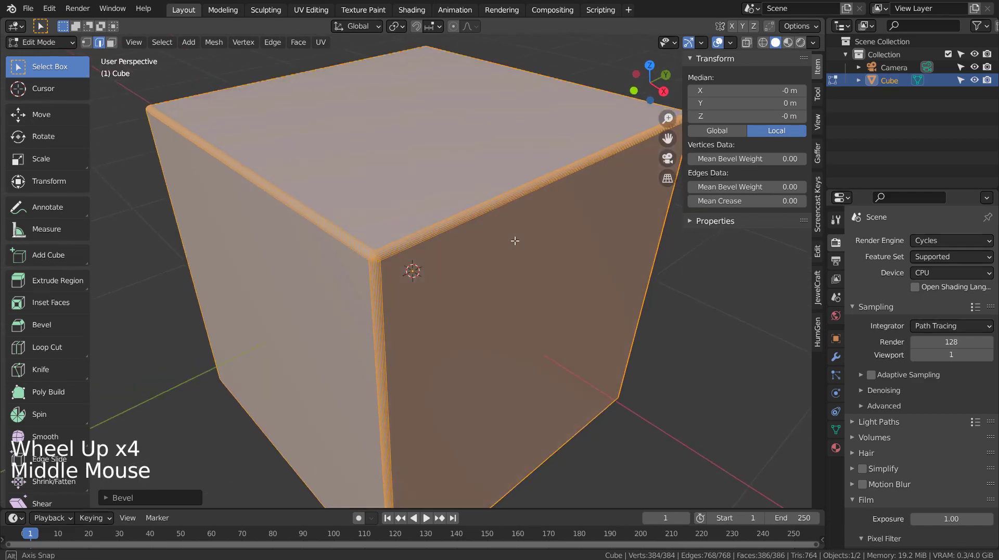
pyautogui.scroll(2, 495, 251)
pyautogui.scroll(2, 495, 252)
pyautogui.scroll(-5, 494, 251)
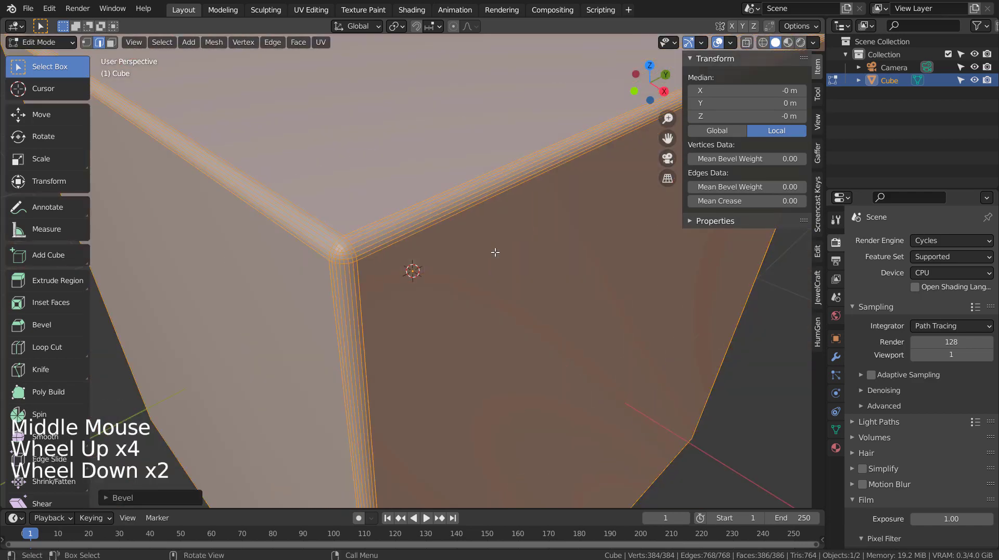
pyautogui.scroll(-1, 495, 252)
pyautogui.moveTo(590, 325); pyautogui.dragTo(545, 317, button='middle')
pyautogui.press('Tab')
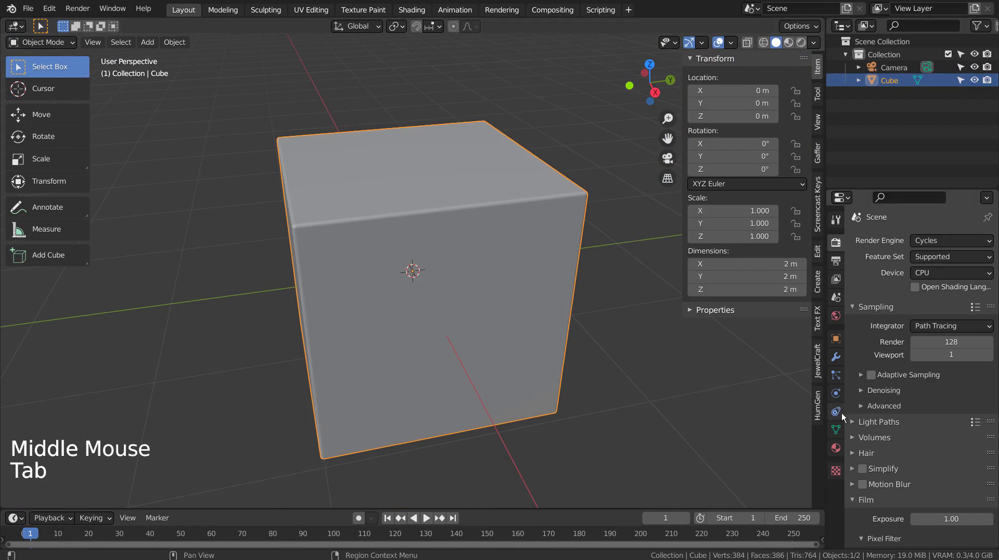
# Give the cube a new light-blue material with Metallic 0.926 and Roughness 0.069
pyautogui.click(838, 357)
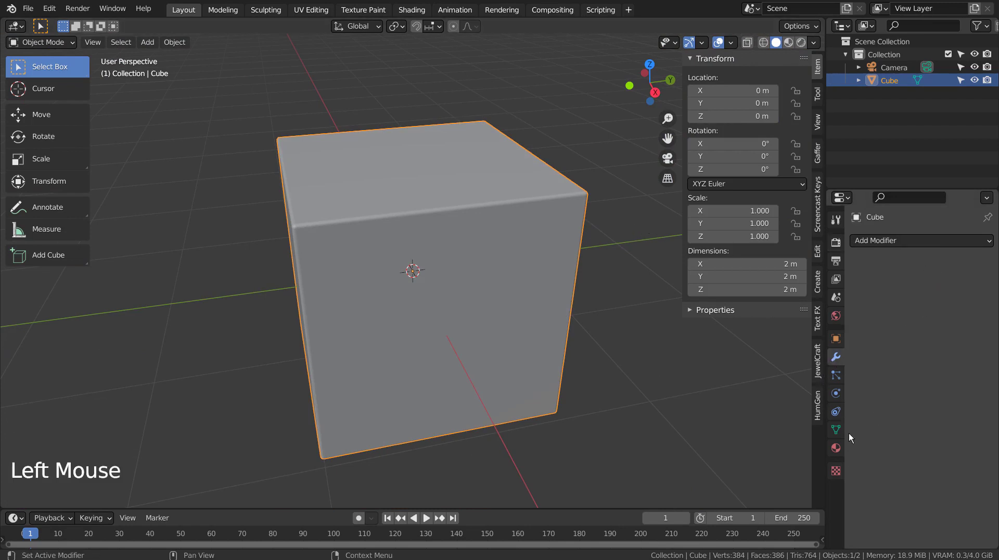
pyautogui.click(836, 448)
pyautogui.click(940, 393)
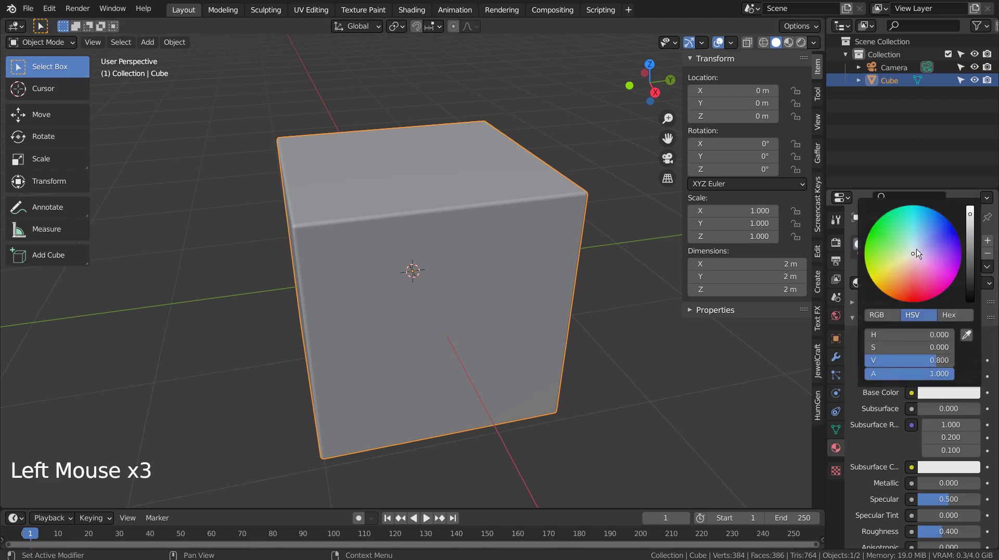
pyautogui.click(938, 236)
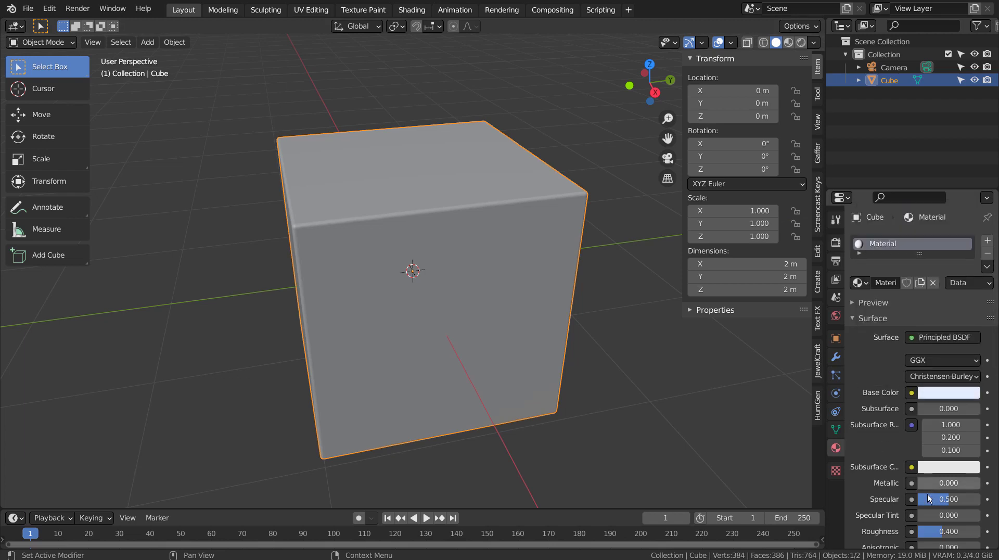
pyautogui.moveTo(935, 482); pyautogui.dragTo(975, 482)
pyautogui.moveTo(942, 531); pyautogui.dragTo(929, 531)
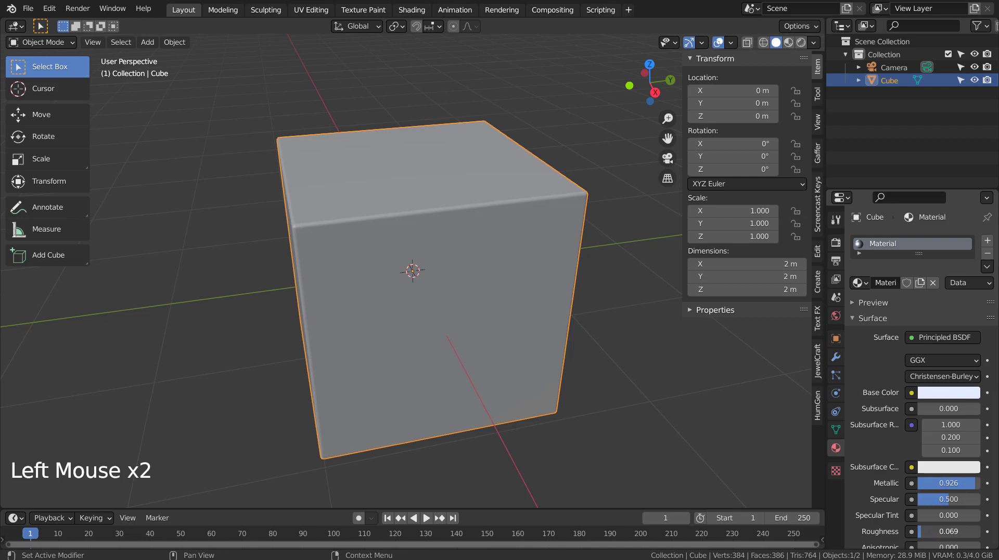
# View the reflections in Material Preview shading and make the base colour bluer
pyautogui.click(788, 42)
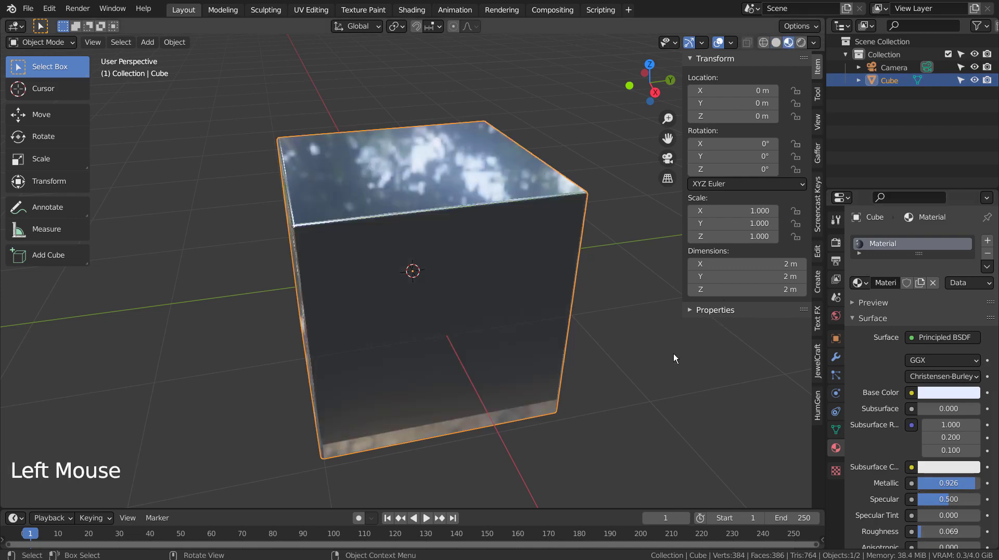
pyautogui.click(673, 358)
pyautogui.moveTo(625, 360); pyautogui.dragTo(685, 357, button='middle')
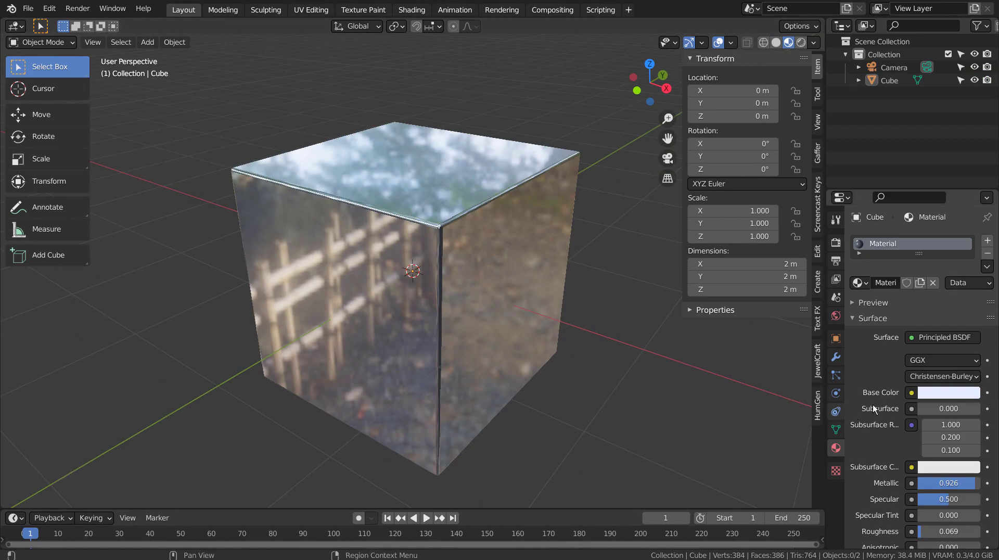
pyautogui.click(949, 392)
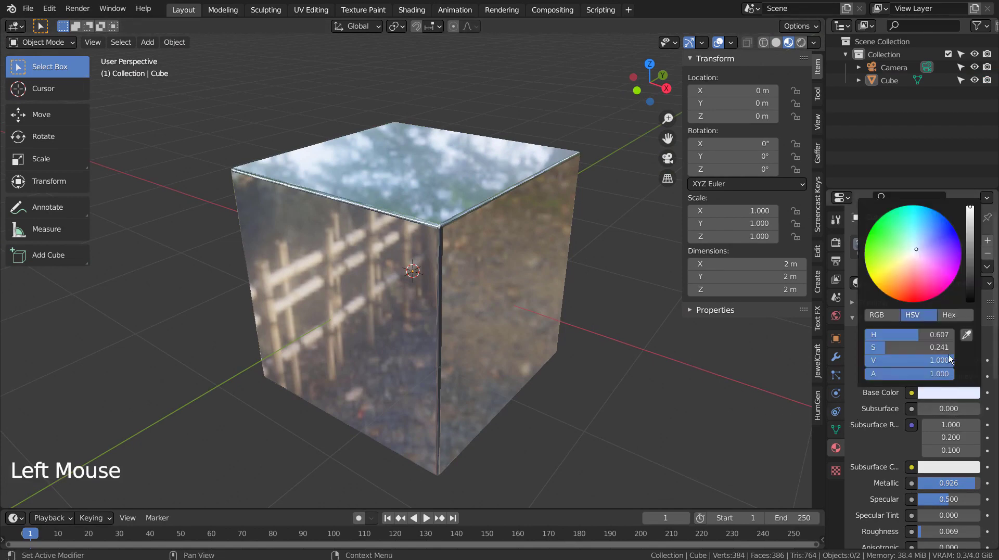
pyautogui.click(925, 240)
pyautogui.moveTo(623, 339); pyautogui.dragTo(490, 344, button='middle')
# Add an Array modifier to the cube with Count 15 and X offset factor 1.01
pyautogui.click(490, 344)
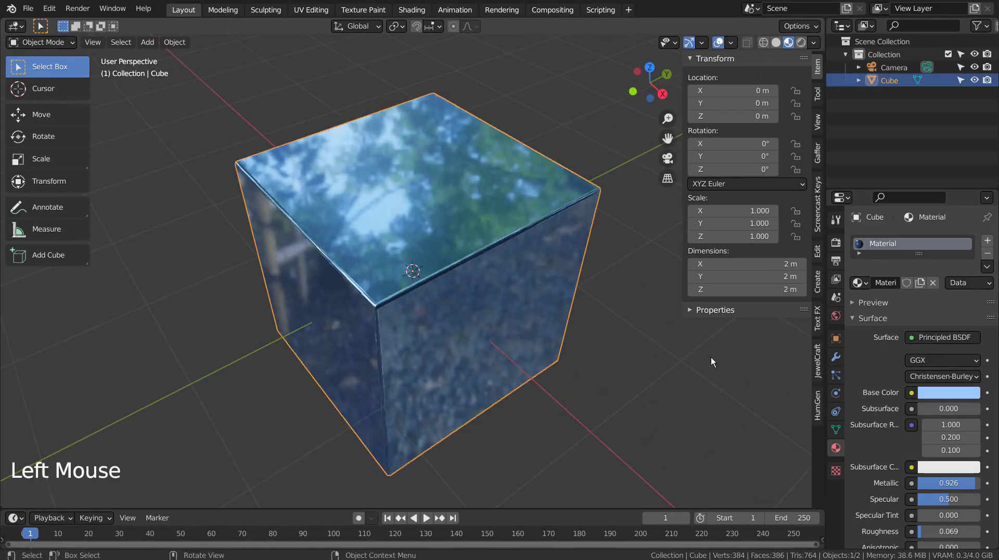
pyautogui.click(835, 357)
pyautogui.click(886, 242)
pyautogui.click(748, 276)
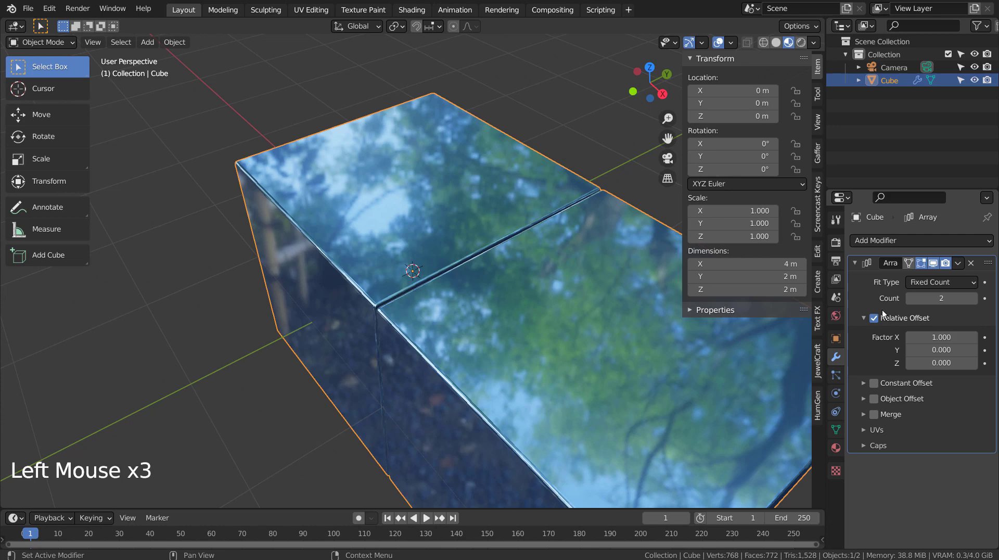
pyautogui.moveTo(929, 298); pyautogui.dragTo(942, 299)
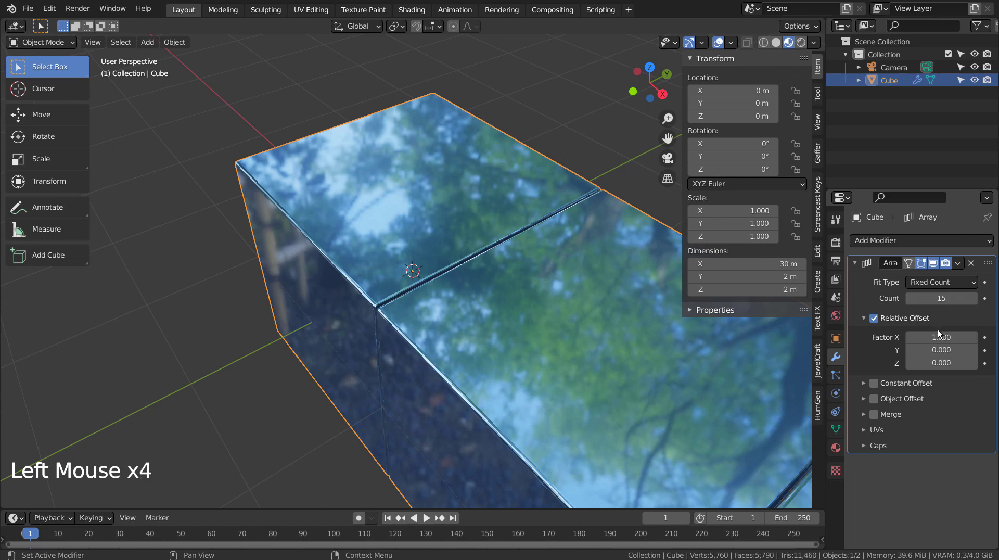
pyautogui.click(940, 337)
pyautogui.write('1')
pyautogui.press('Return')
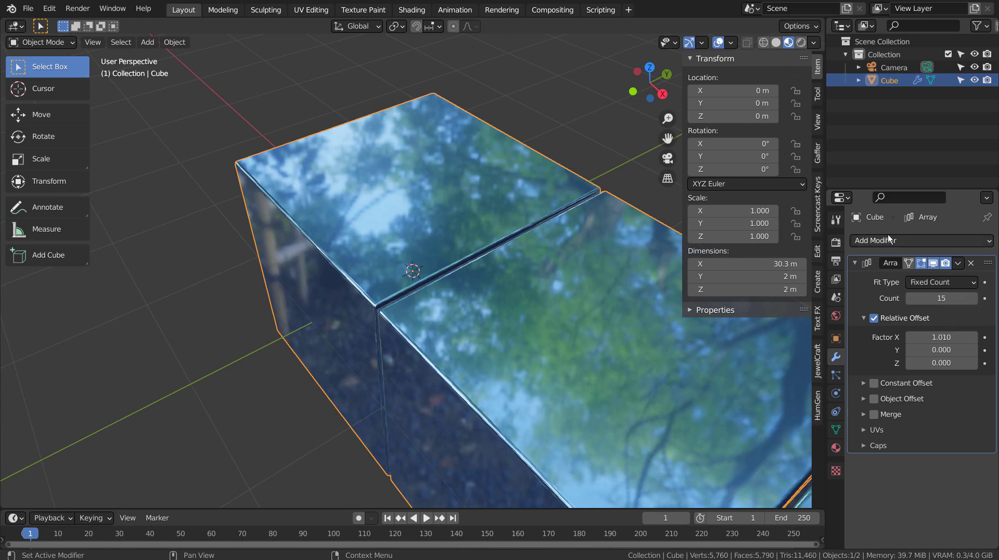
# Add a second Array modifier with Count 15, Factor X 0 and Factor Y 1.01
pyautogui.click(916, 240)
pyautogui.click(749, 279)
pyautogui.scroll(-6, 923, 395)
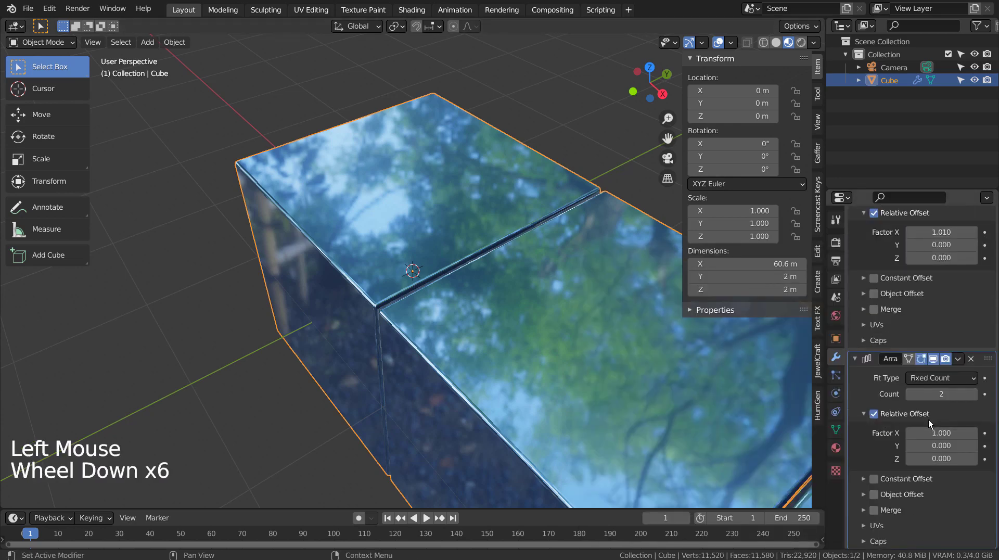
pyautogui.click(941, 393)
pyautogui.write('15')
pyautogui.click(956, 433)
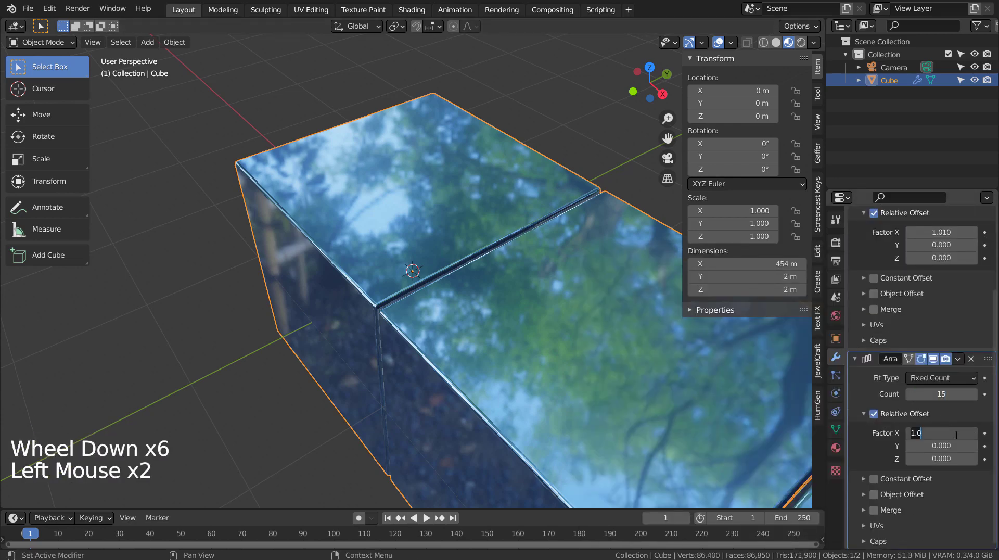
pyautogui.write('0')
pyautogui.press('Tab')
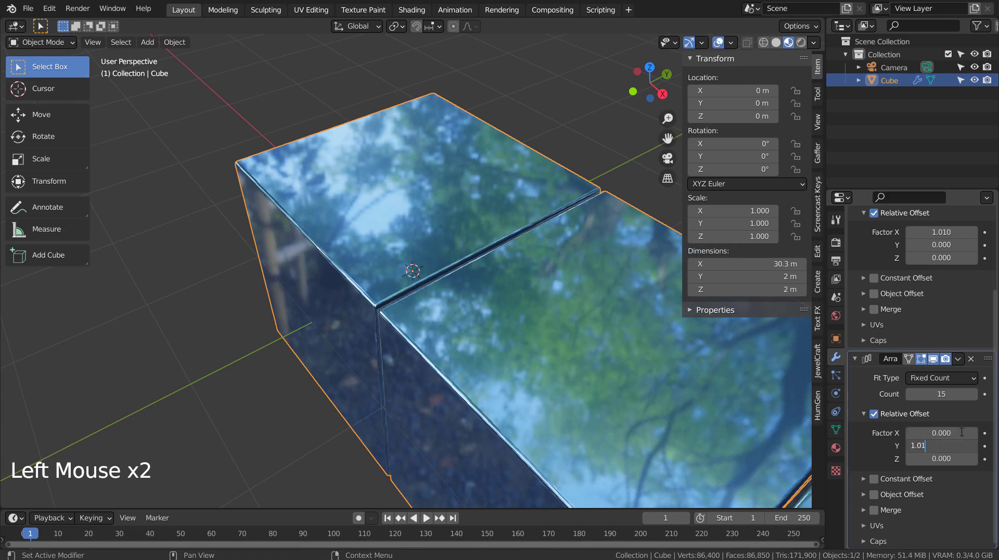
pyautogui.write('1.01')
pyautogui.press('Return')
# Find a good angle across the tile grid and align the camera to that view
pyautogui.scroll(-9, 548, 324)
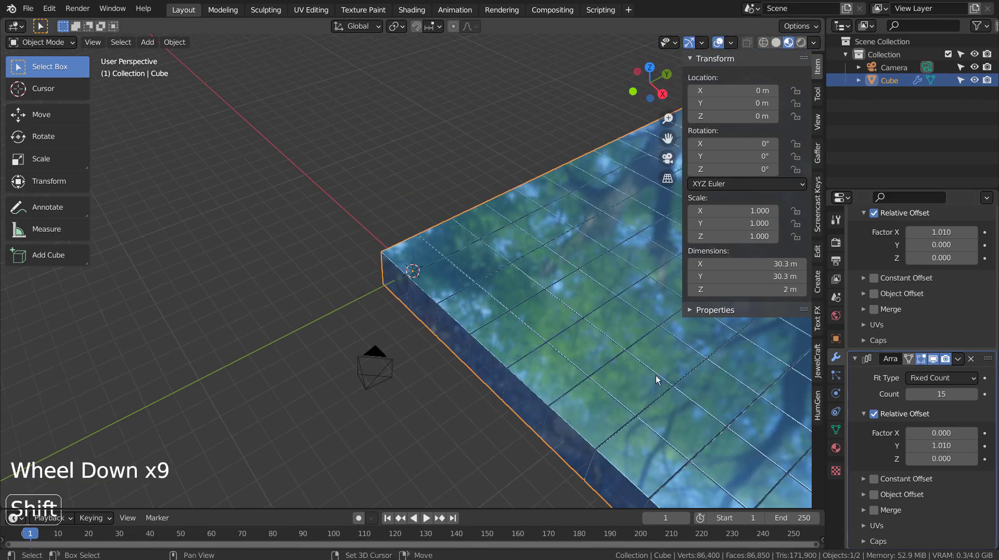
pyautogui.keyDown('shift'); pyautogui.moveTo(656, 375); pyautogui.dragTo(579, 337, button='middle'); pyautogui.keyUp('shift')
pyautogui.scroll(2, 579, 354)
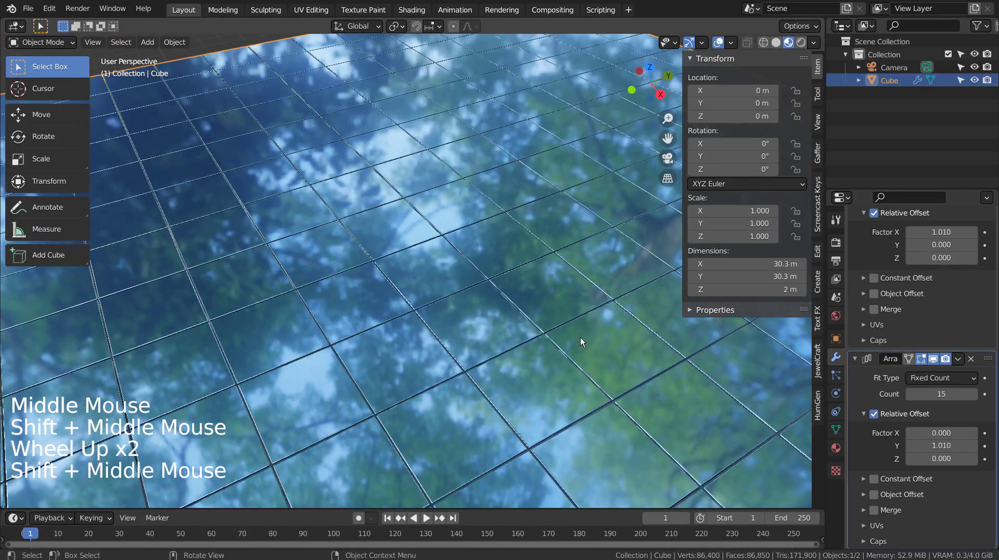
pyautogui.press('ctrl+alt+KP_0')
pyautogui.click(576, 348)
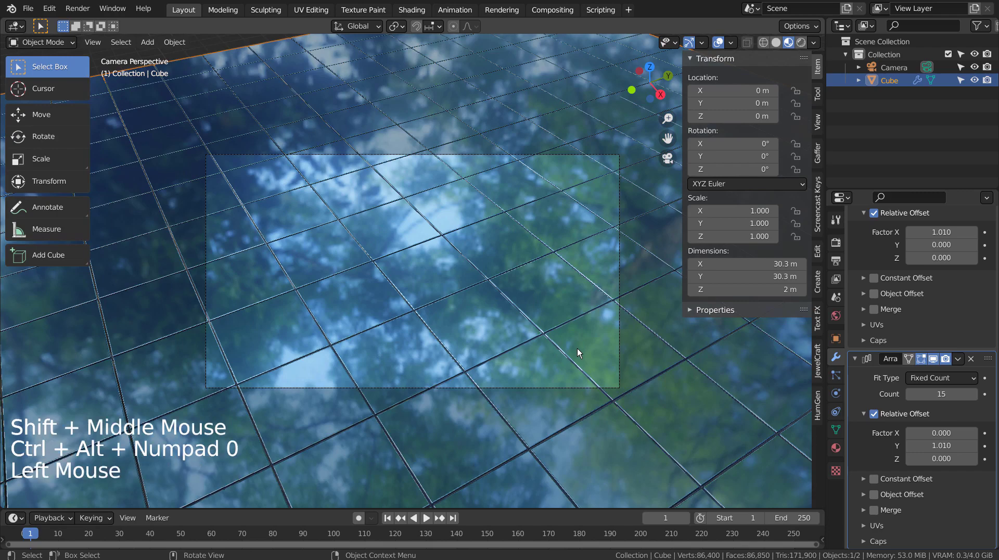
pyautogui.scroll(-6, 682, 391)
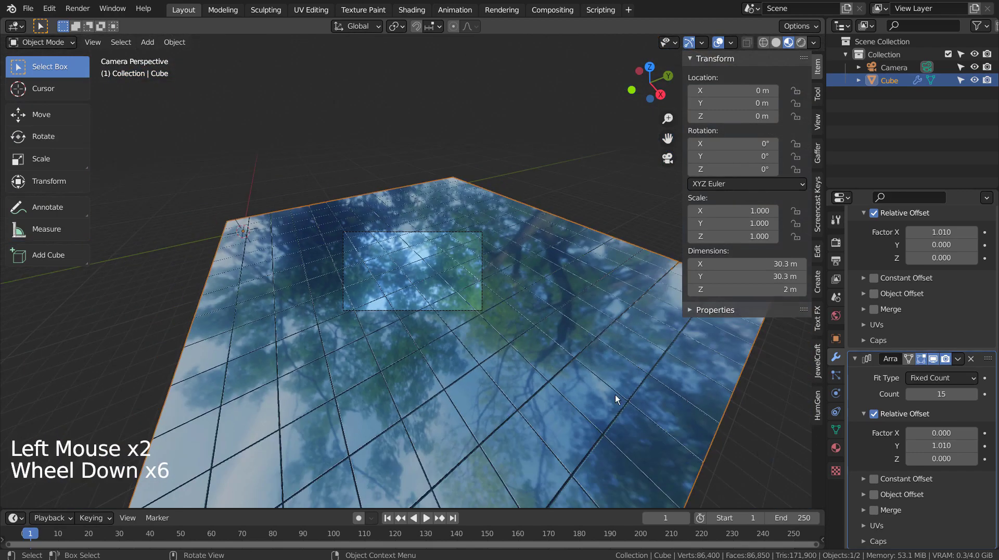
pyautogui.moveTo(615, 395); pyautogui.dragTo(651, 387, button='middle')
pyautogui.scroll(-4, 650, 391)
# Apply both Array modifiers to the cube's mesh
pyautogui.scroll(-1, 584, 360)
pyautogui.press('Tab')
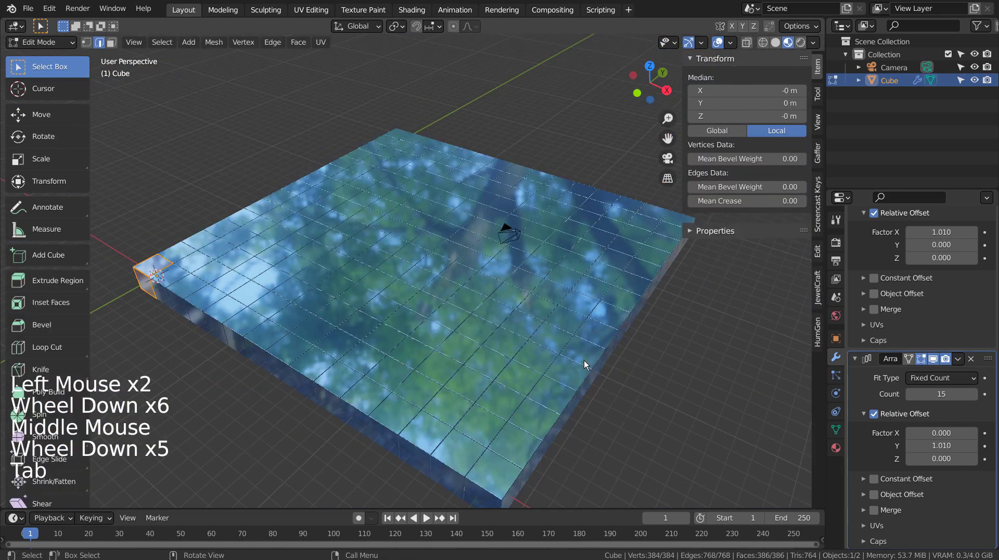
pyautogui.press('Tab')
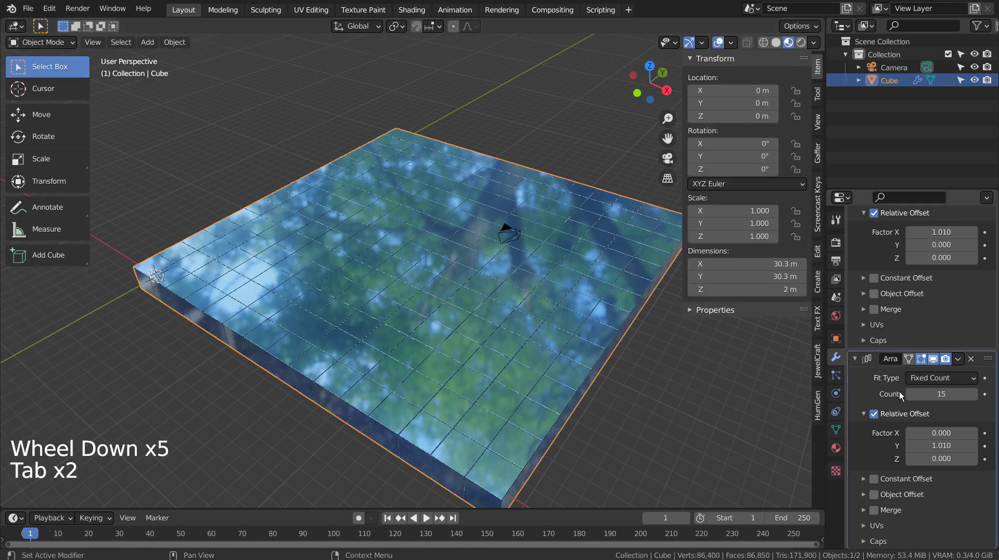
pyautogui.click(864, 357)
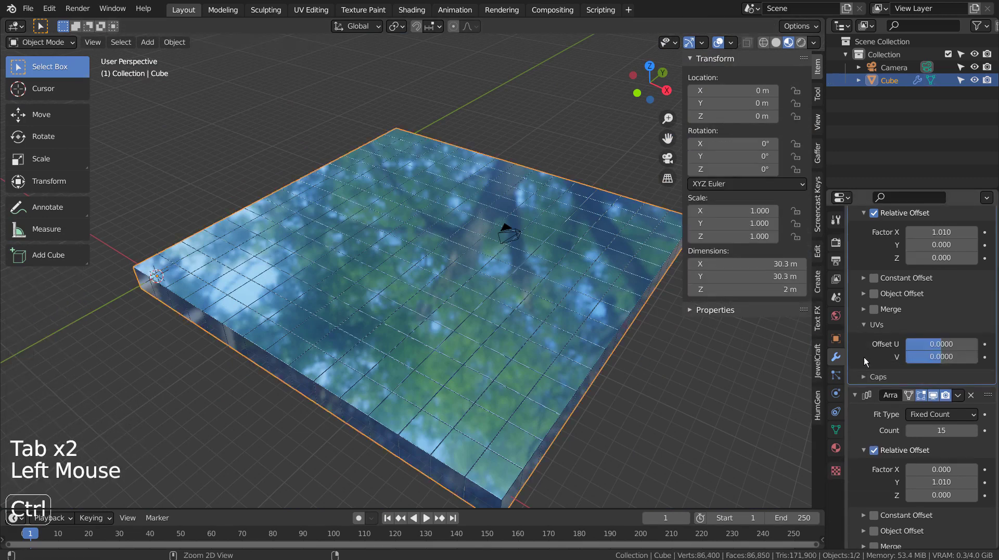
pyautogui.hotkey('ctrl', 'a')
pyautogui.hotkey('ctrl', 'a')
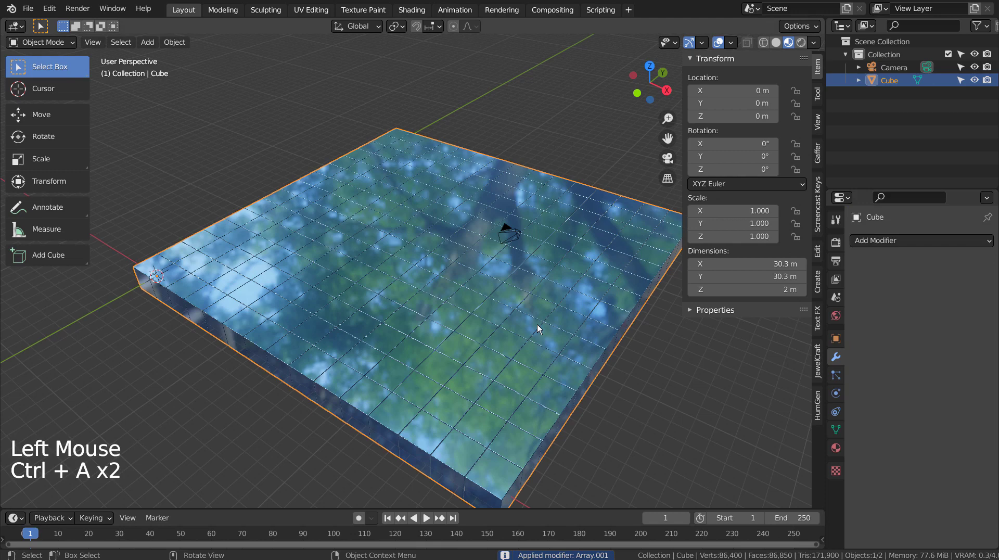
# Separate the grid mesh by loose parts into 225 individual tile objects
pyautogui.press('Tab')
pyautogui.press('3')
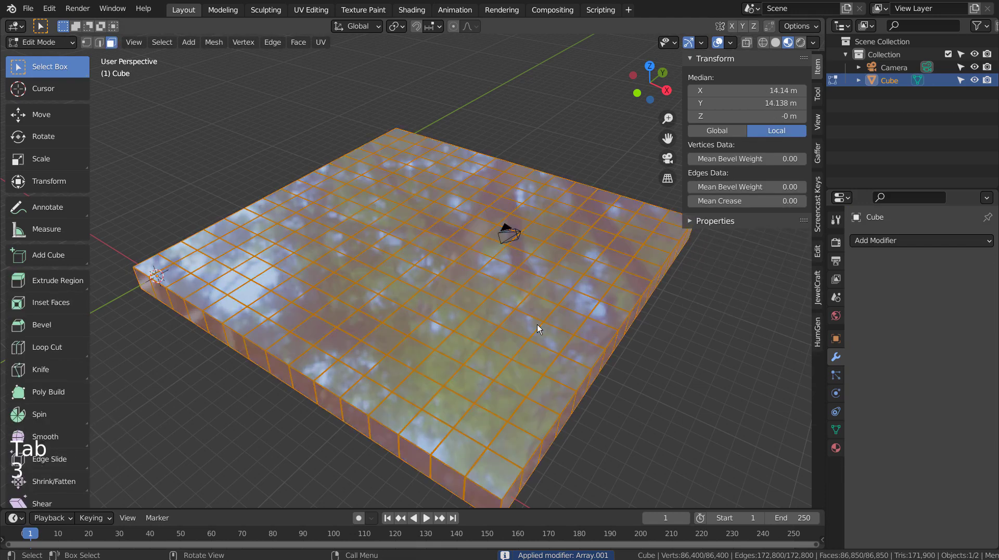
pyautogui.press('p')
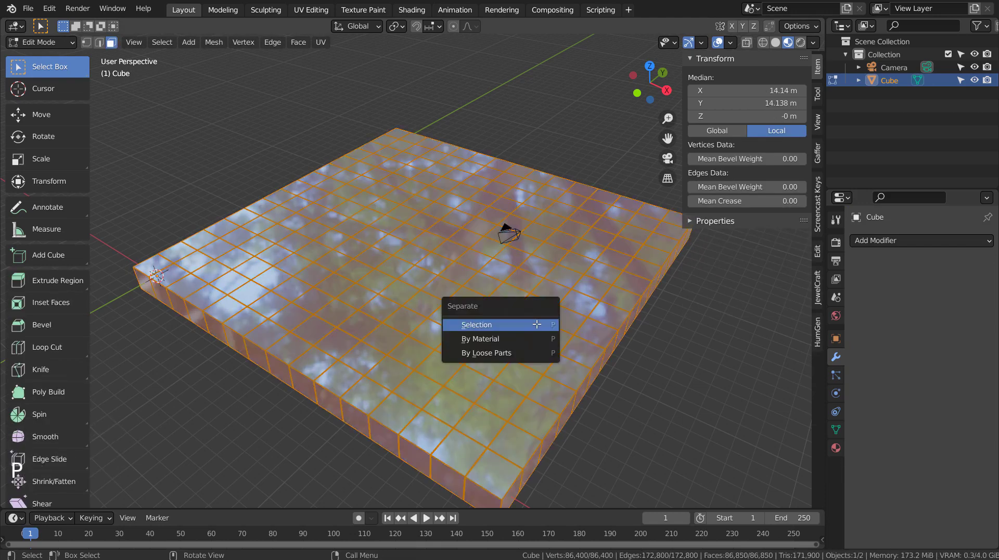
pyautogui.click(510, 353)
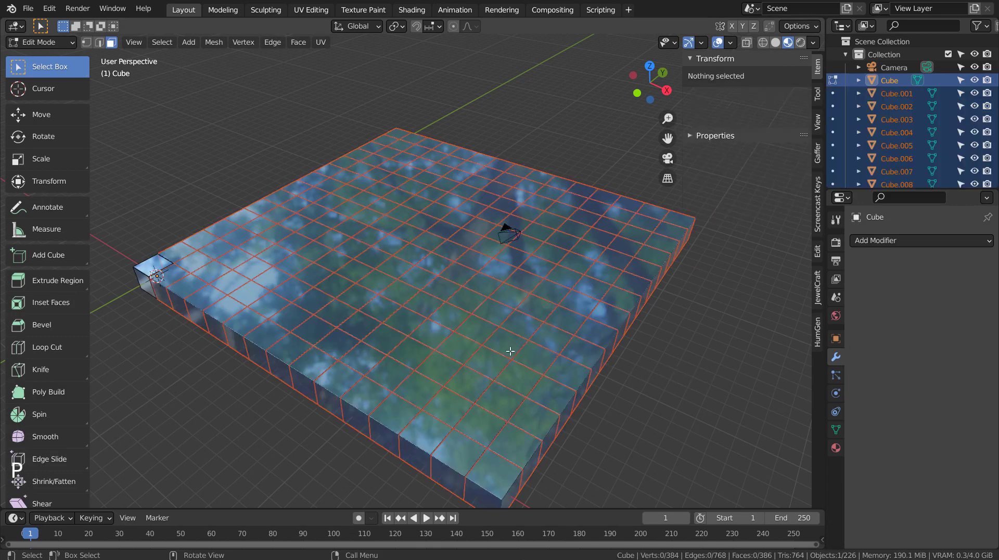
# Set every tile's origin to its own geometry and switch the pivot to Individual Origins
pyautogui.press('Tab')
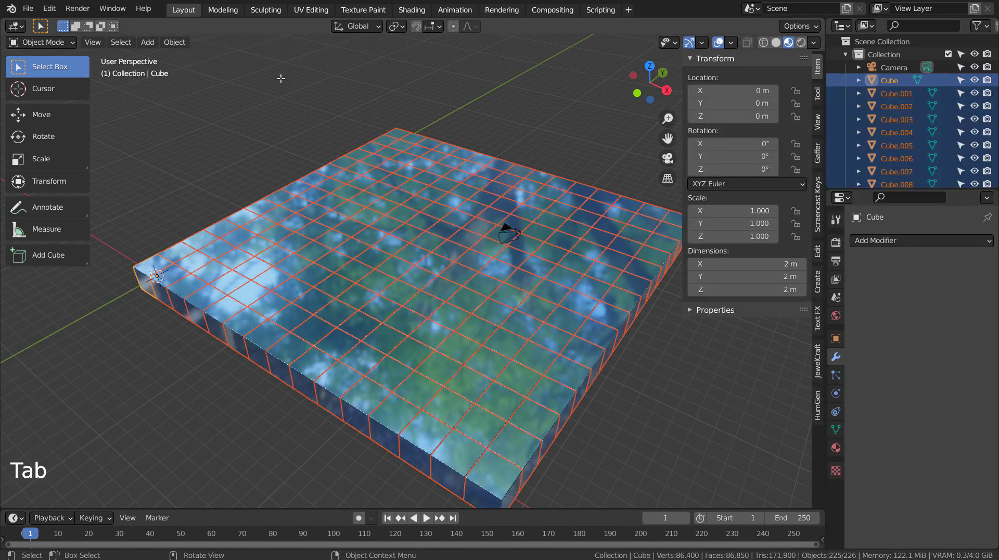
pyautogui.click(177, 47)
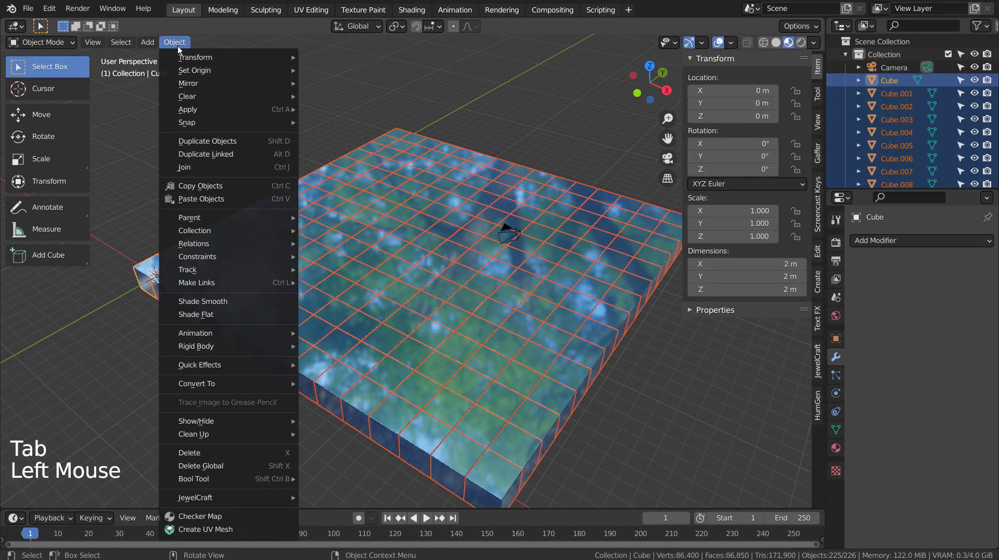
pyautogui.moveTo(234, 70)
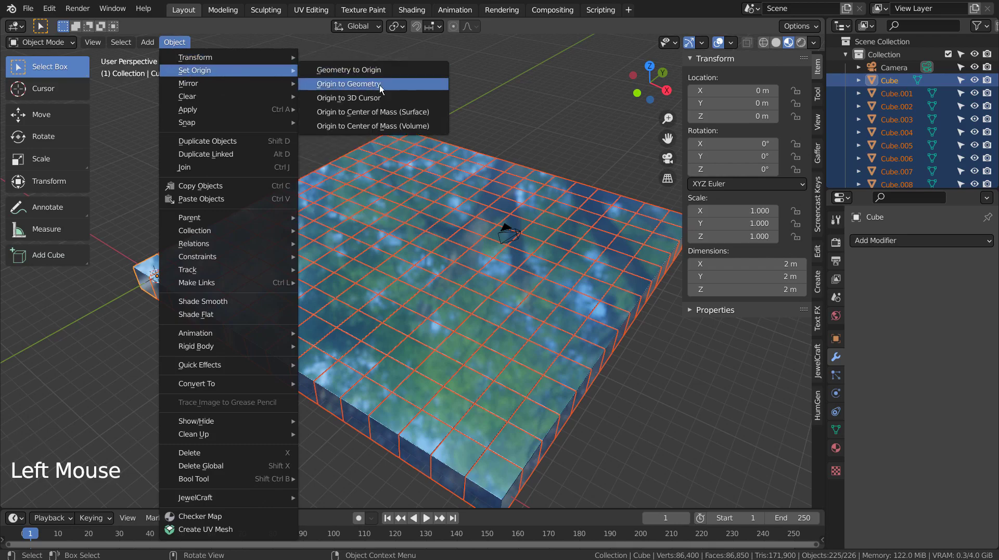
pyautogui.click(411, 82)
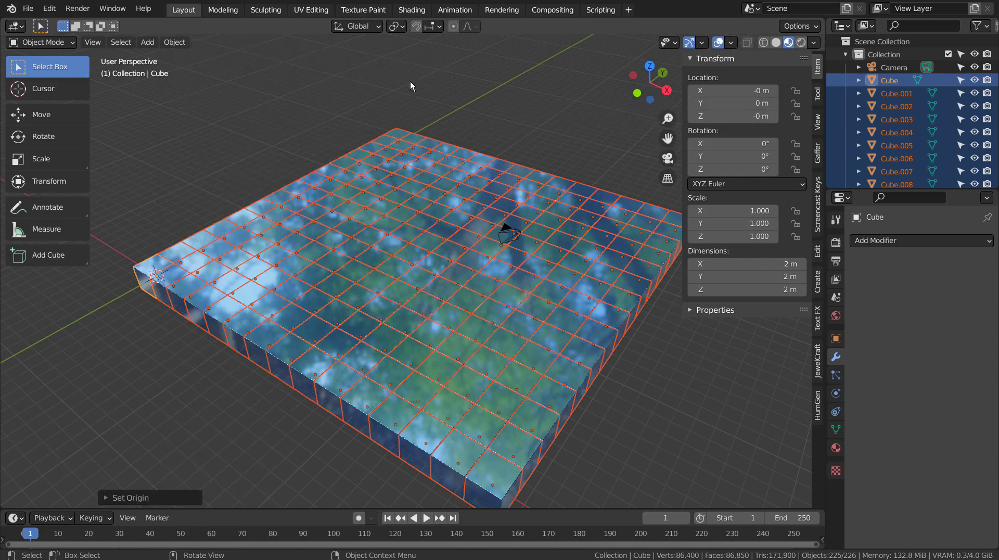
pyautogui.moveTo(608, 307); pyautogui.dragTo(581, 294, button='middle')
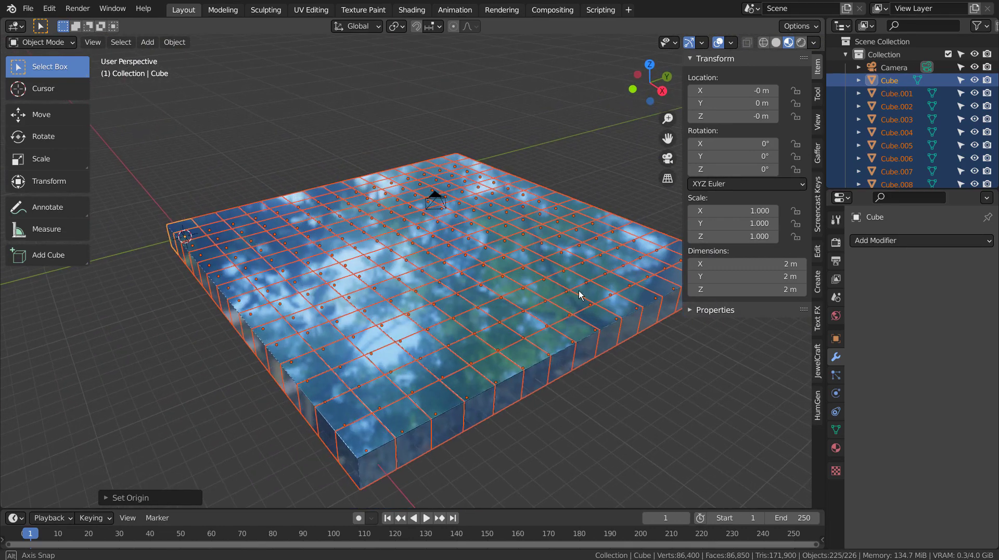
pyautogui.click(403, 29)
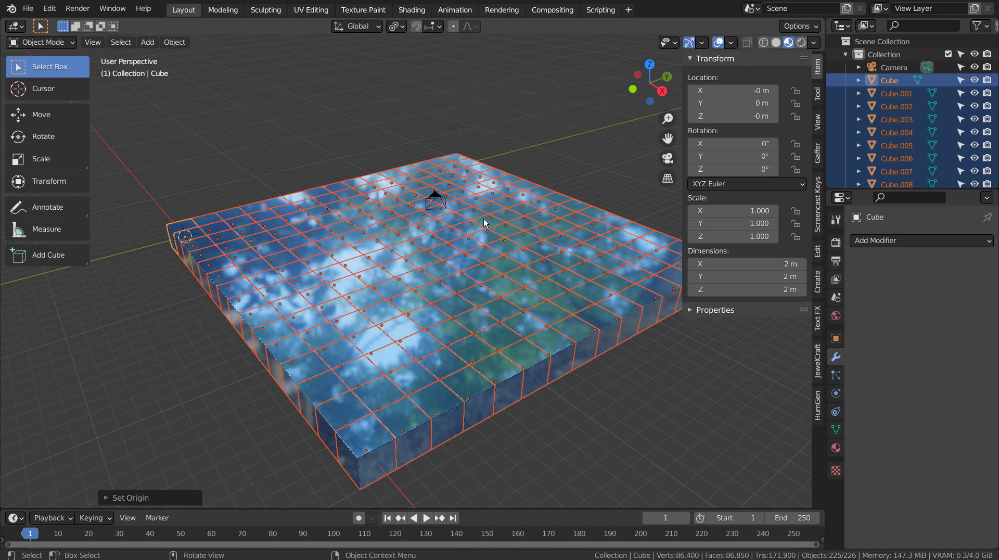
pyautogui.moveTo(373, 188); pyautogui.dragTo(371, 247, button='middle')
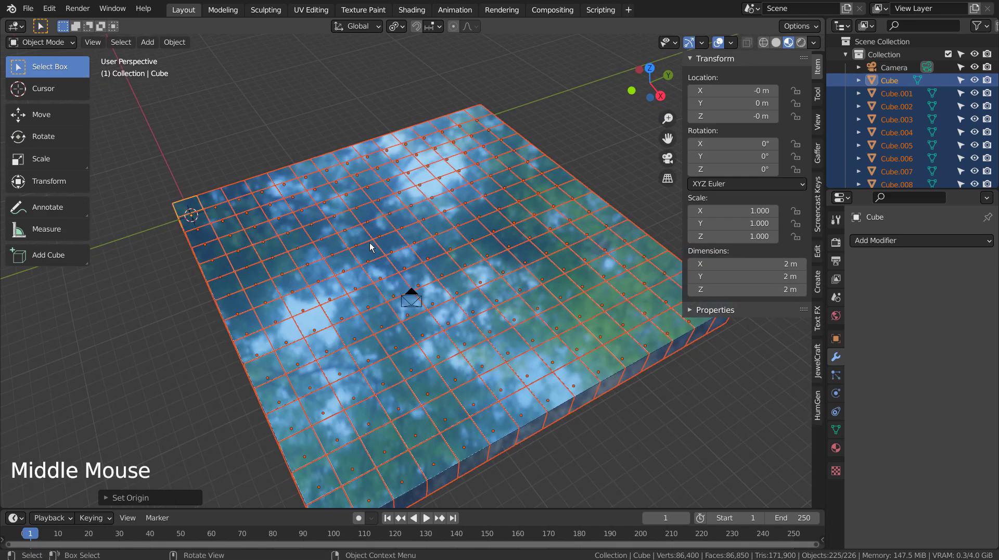
# Move all tiles into a new collection named Collection 2 and collapse it
pyautogui.press(',')
pyautogui.click(371, 246)
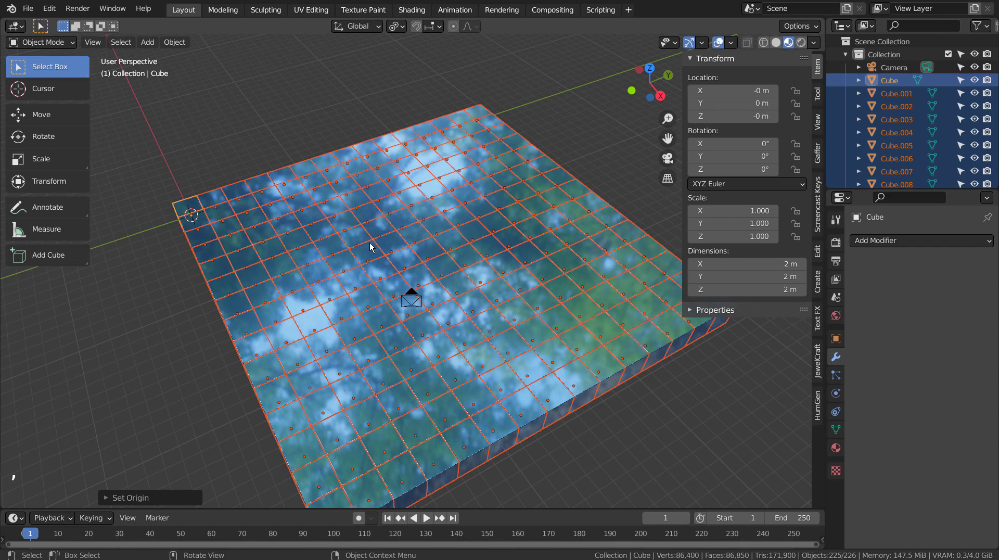
pyautogui.press('m')
pyautogui.click(320, 244)
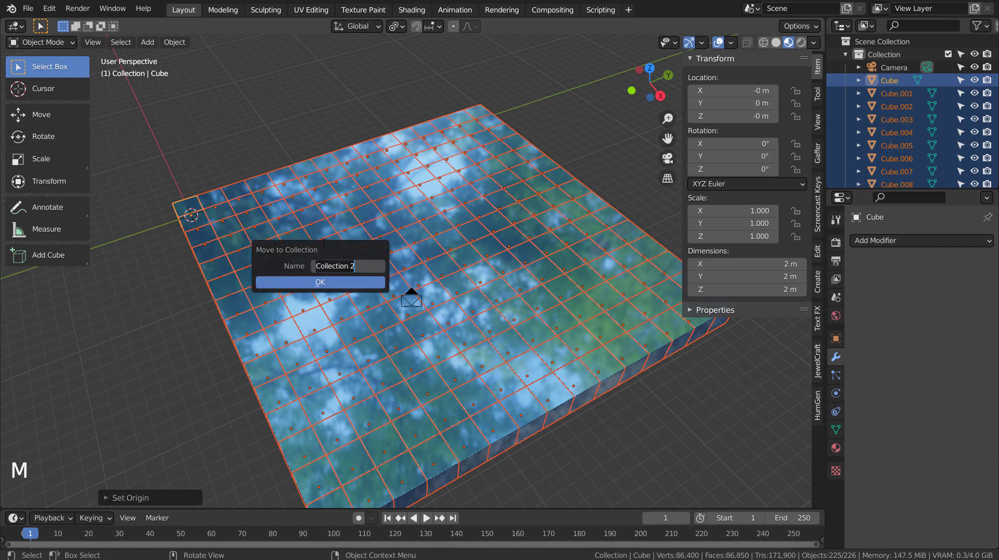
pyautogui.press('Return')
pyautogui.press('Return')
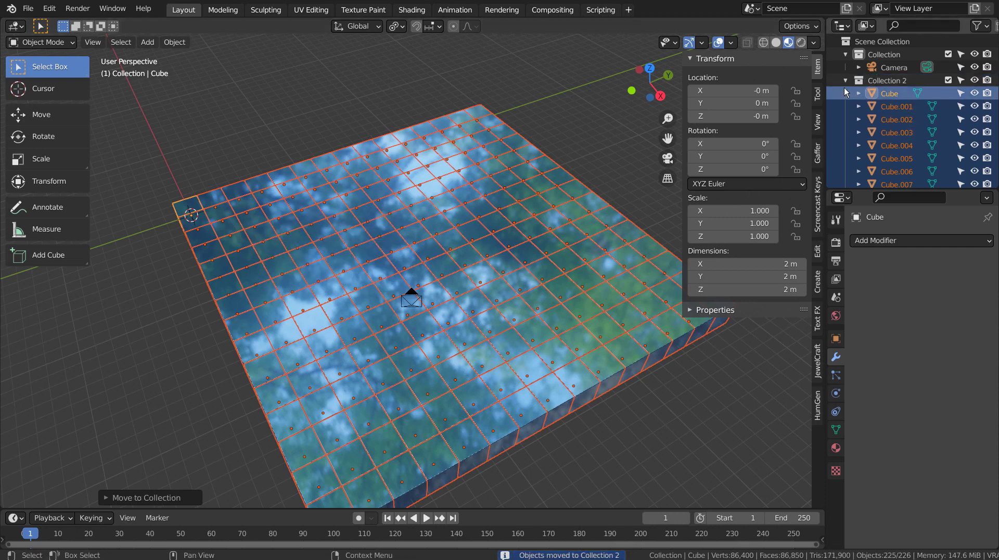
pyautogui.click(844, 78)
pyautogui.click(845, 79)
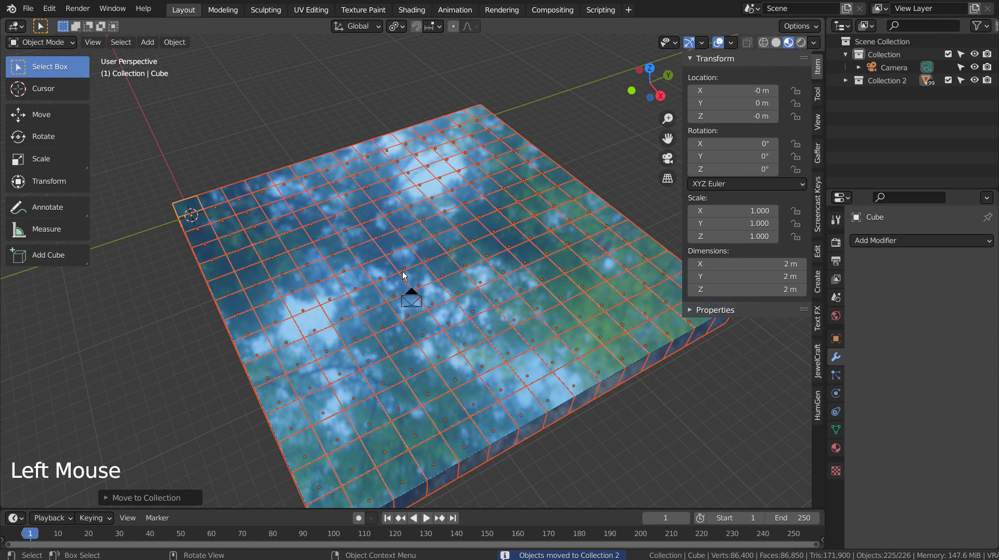
# Browse the Object menu's Transform options without choosing one
pyautogui.click(175, 42)
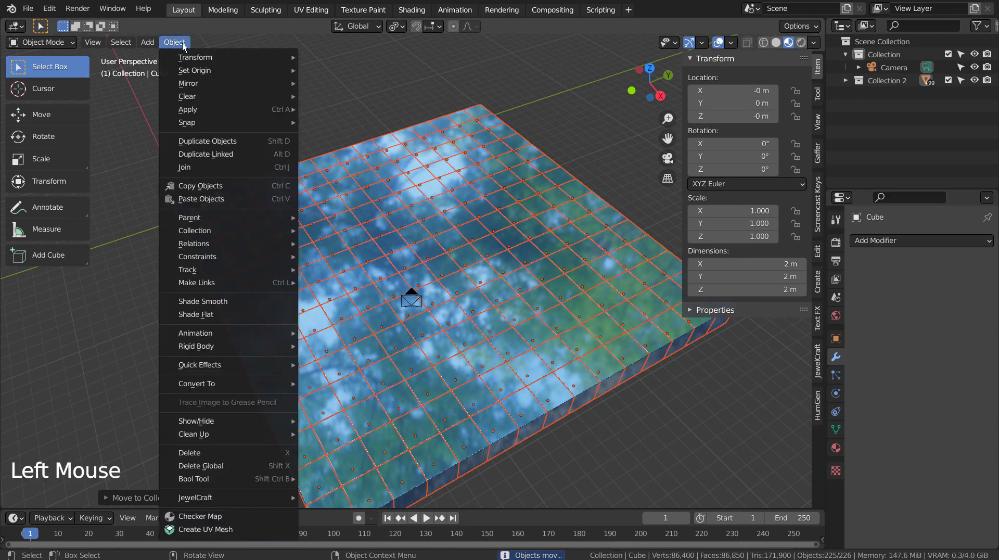
pyautogui.moveTo(187, 61)
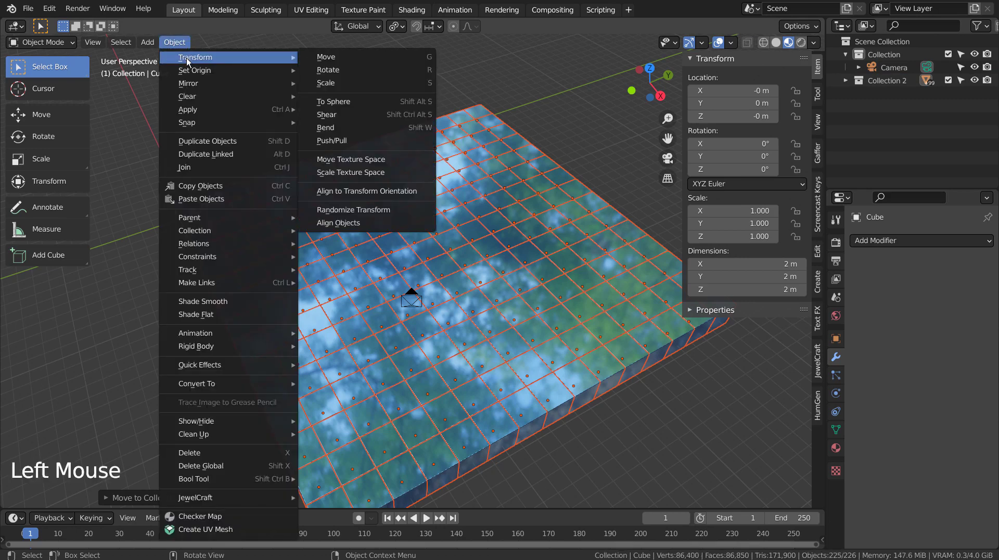
pyautogui.click(472, 229)
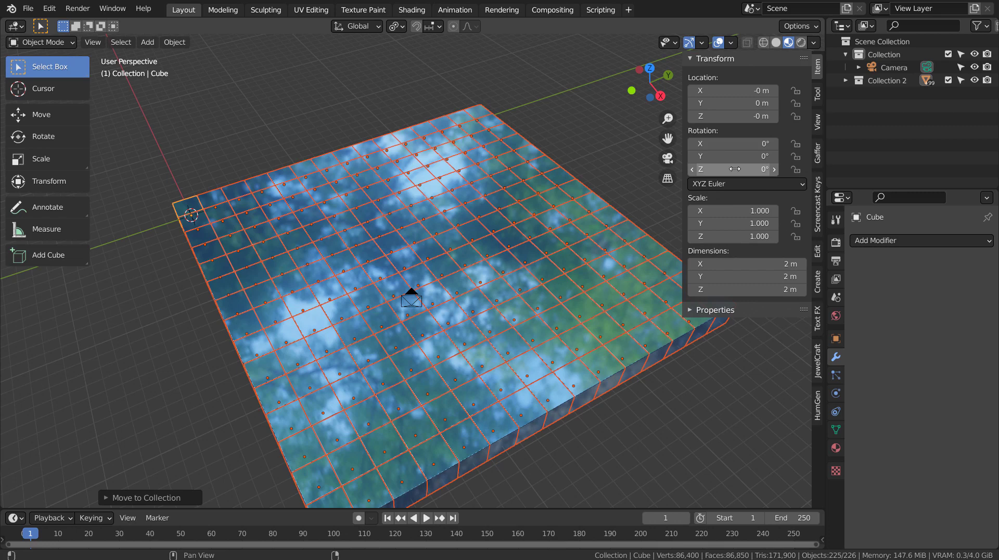
# Keyframe the tiles' rotation at frames 1, 100 and 50
pyautogui.press('i')
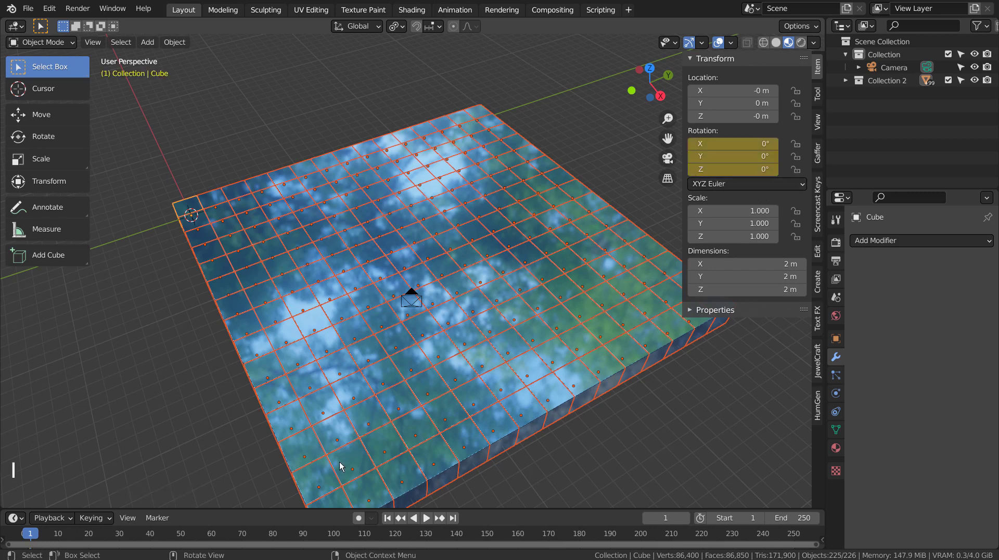
pyautogui.click(334, 533)
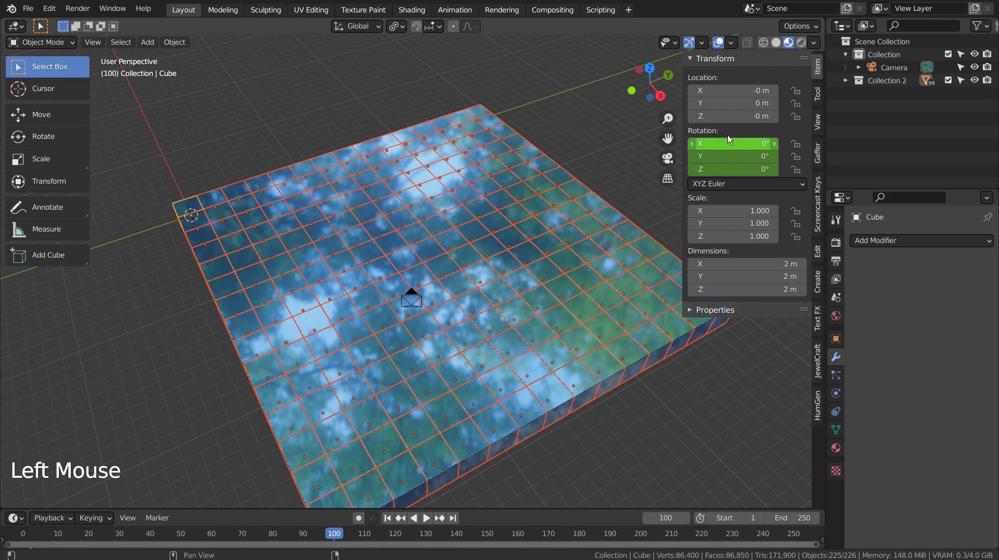
pyautogui.press('i')
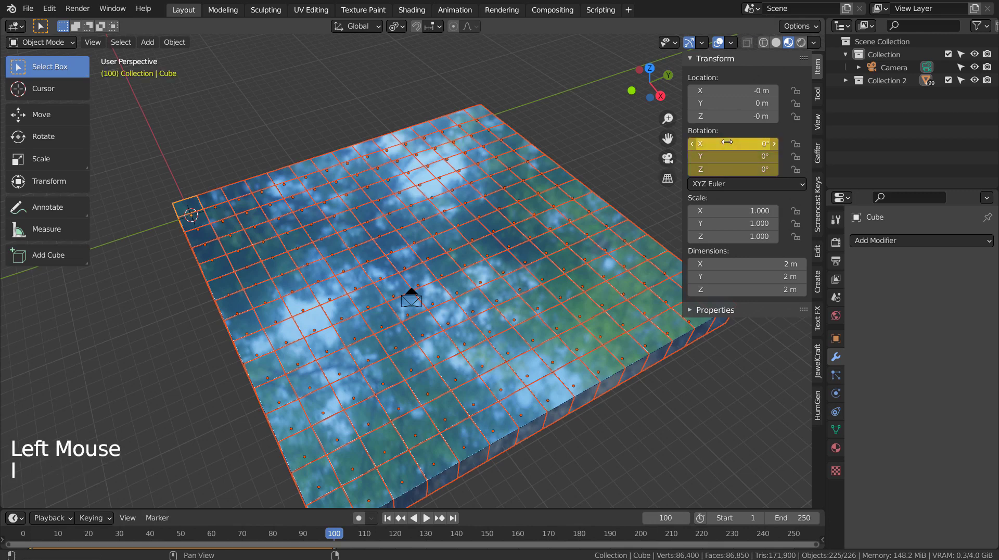
pyautogui.click(183, 534)
pyautogui.click(185, 537)
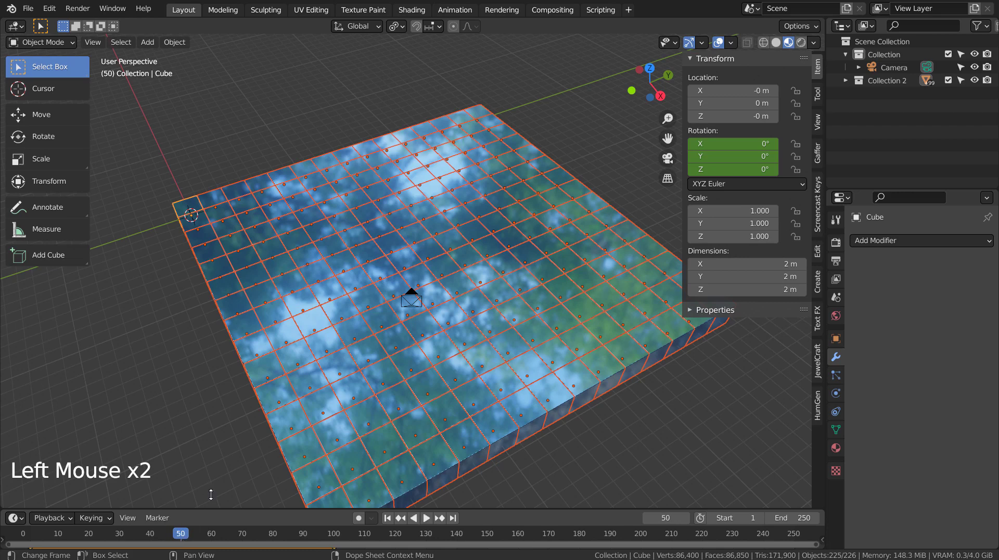
pyautogui.press('space')
pyautogui.press('i')
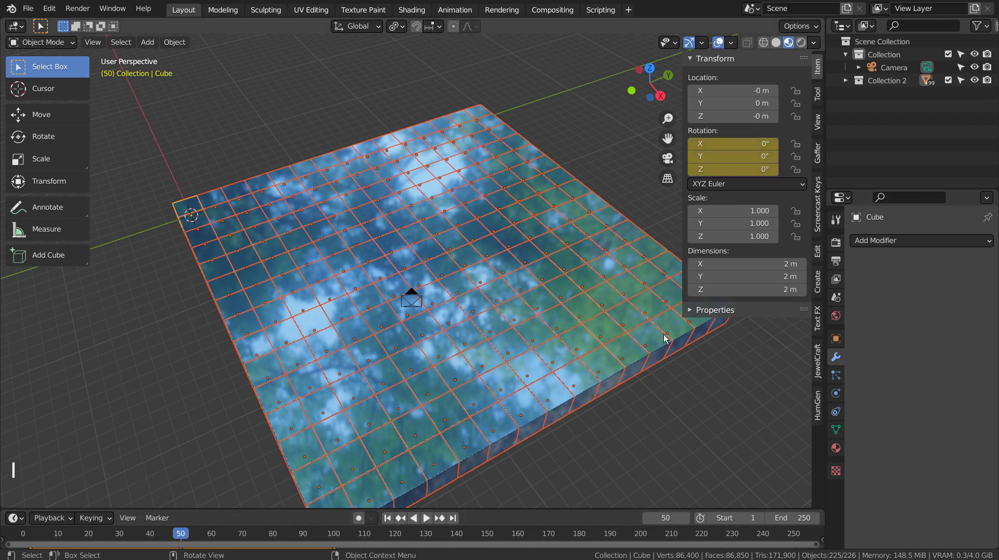
# Set the scene's end frame to 100
pyautogui.click(790, 517)
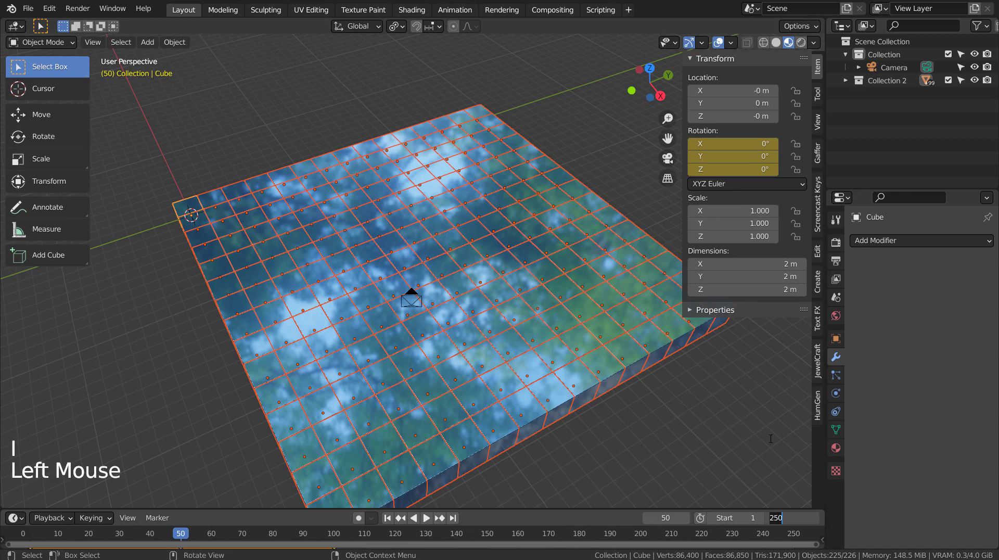
pyautogui.write('100')
pyautogui.press('Return')
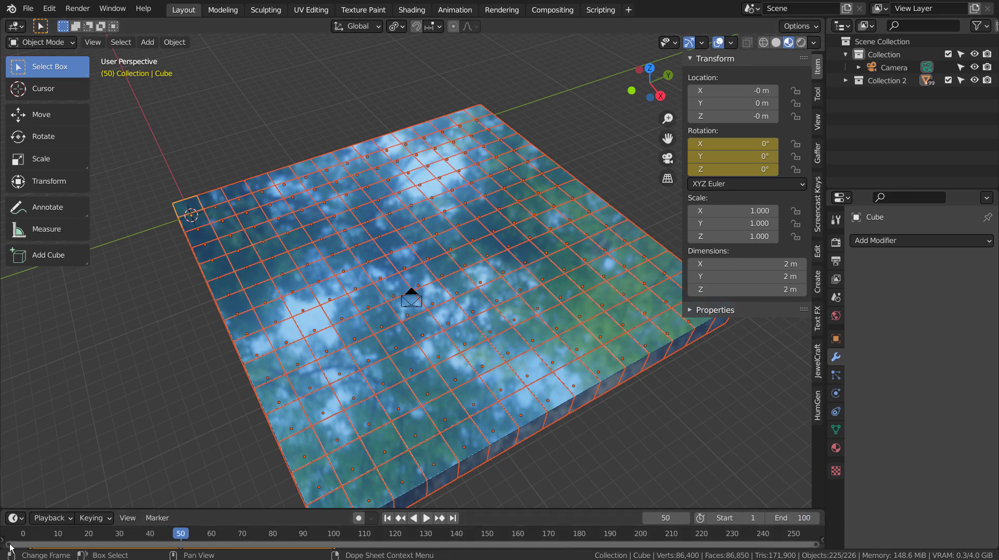
# At about frame 25, try a 17.7° Z rotation on a tile and undo it
pyautogui.click(104, 537)
pyautogui.click(102, 537)
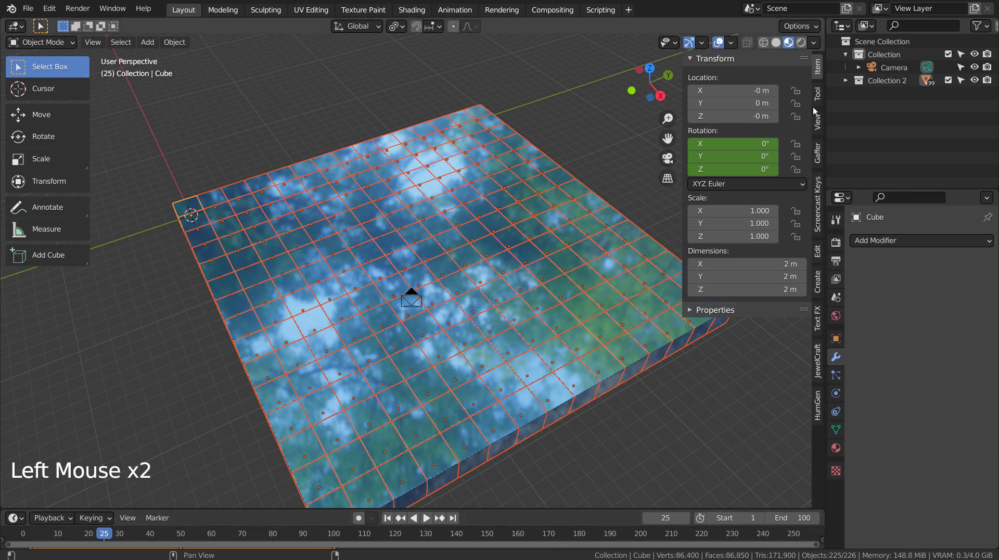
pyautogui.click(731, 174)
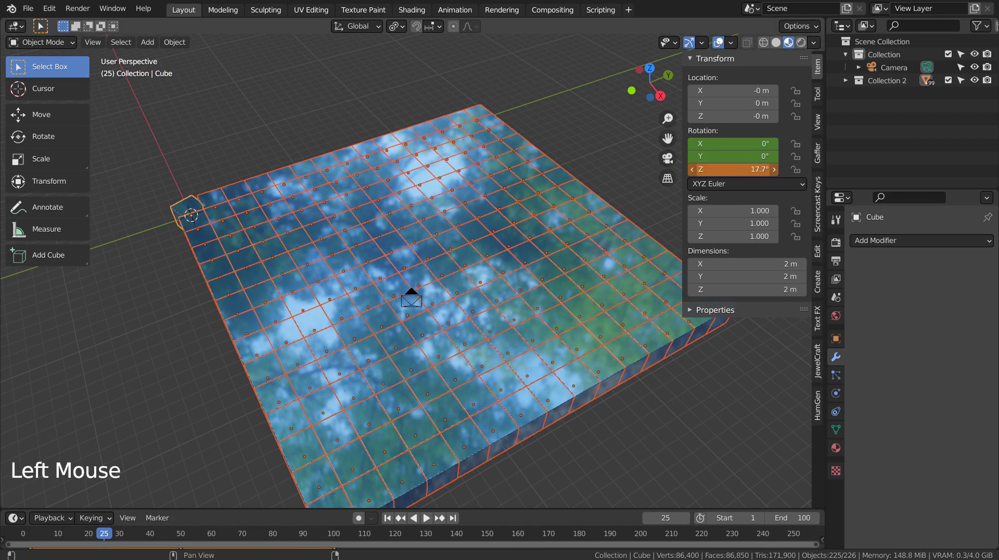
pyautogui.moveTo(730, 174); pyautogui.dragTo(731, 174)
pyautogui.hotkey('ctrl', 'z')
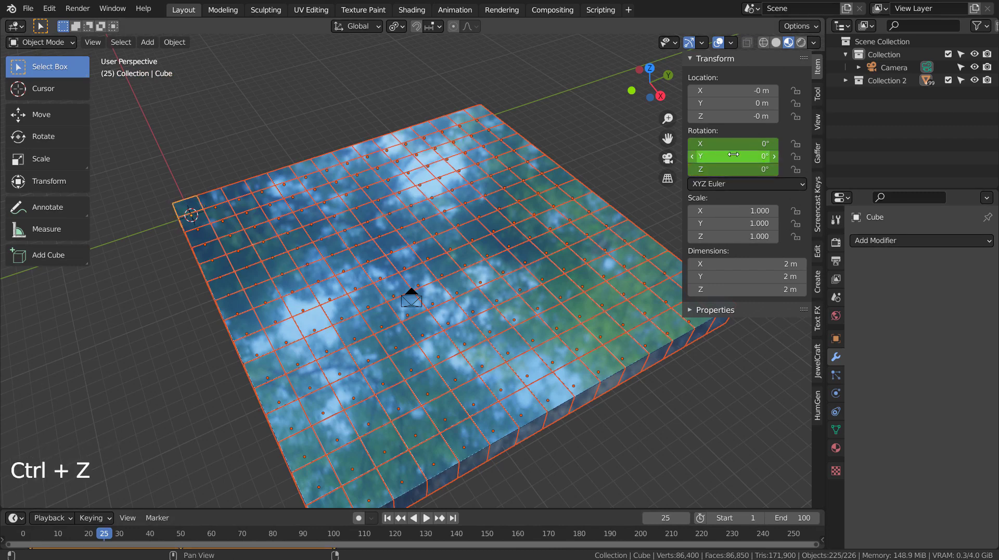
# Run Object > Transform > Randomize Transform on all the tiles
pyautogui.click(174, 42)
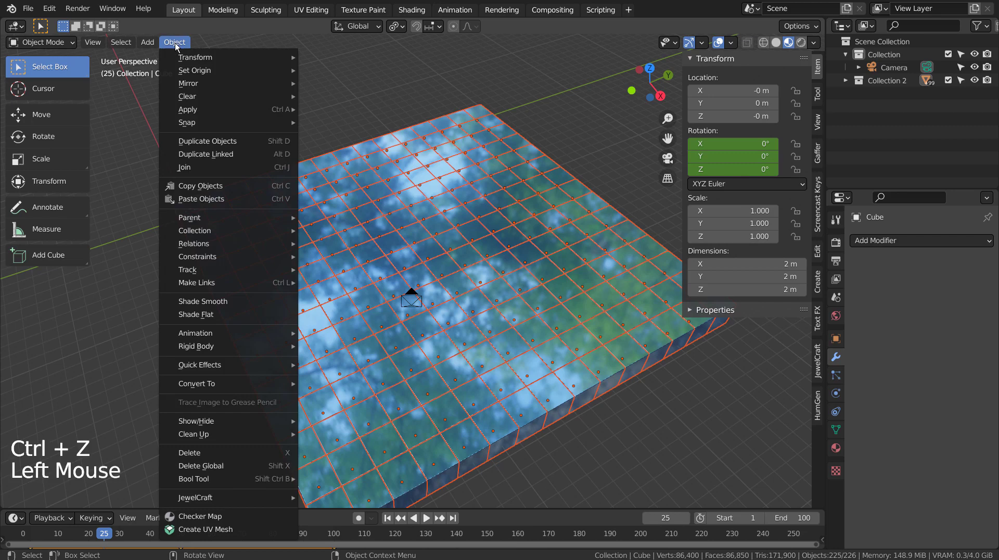
pyautogui.moveTo(181, 58)
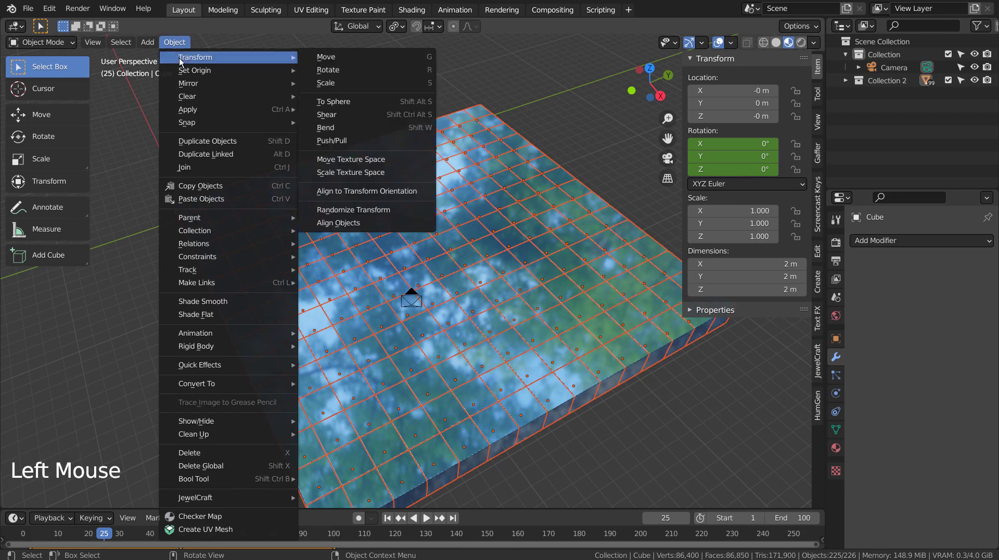
pyautogui.click(369, 208)
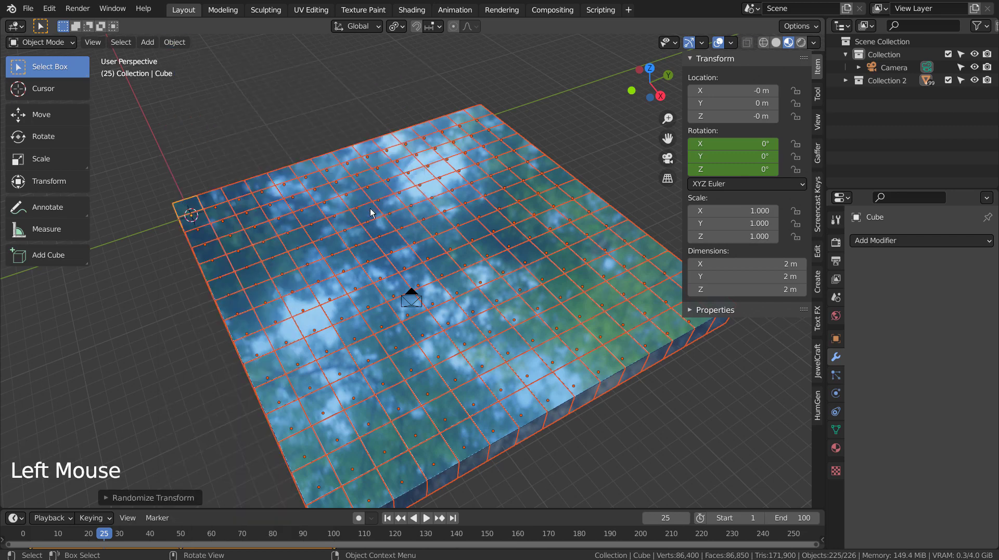
# Set the Randomize Transform rotation ranges to 15° on X and Y, then keyframe rotation at frame 25
pyautogui.click(157, 495)
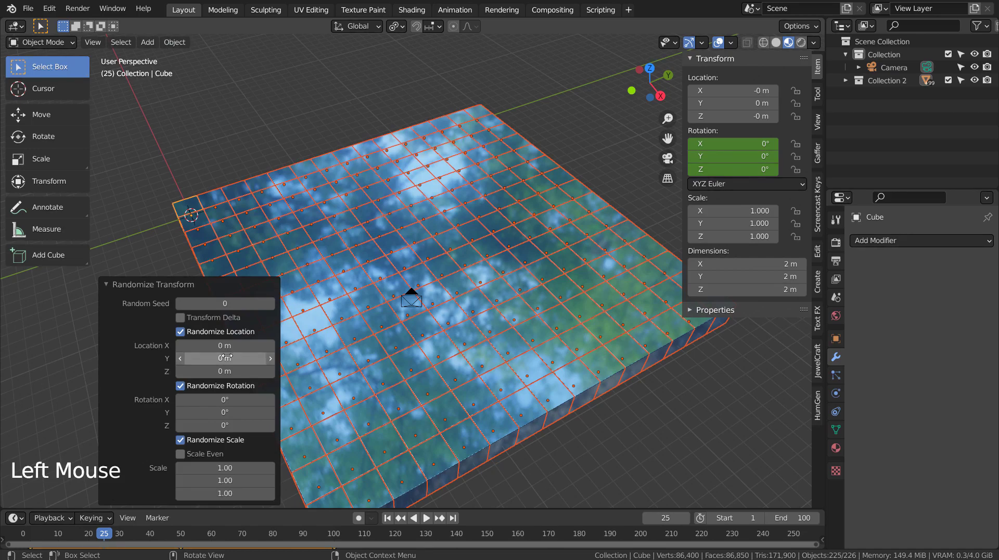
pyautogui.moveTo(216, 412); pyautogui.dragTo(218, 412)
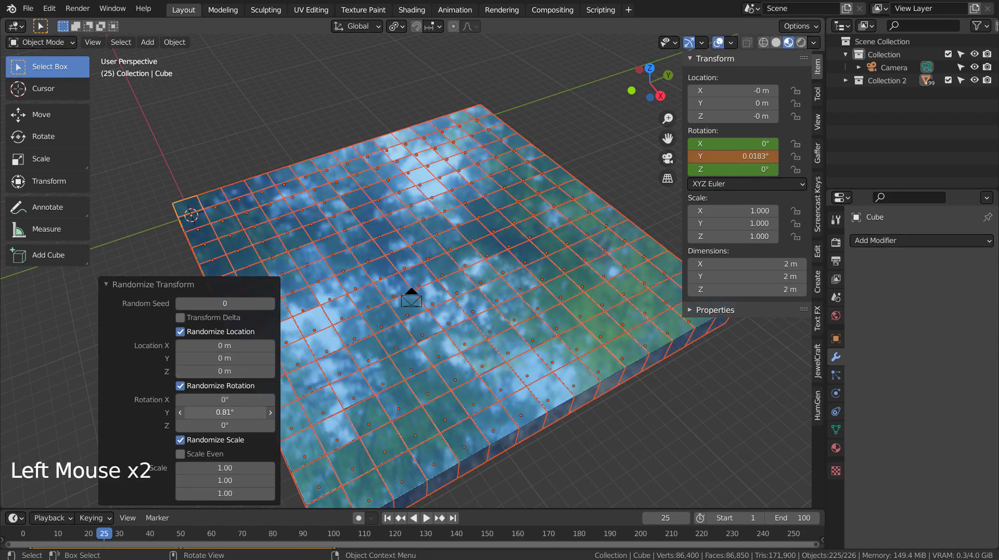
pyautogui.moveTo(224, 412); pyautogui.dragTo(249, 412)
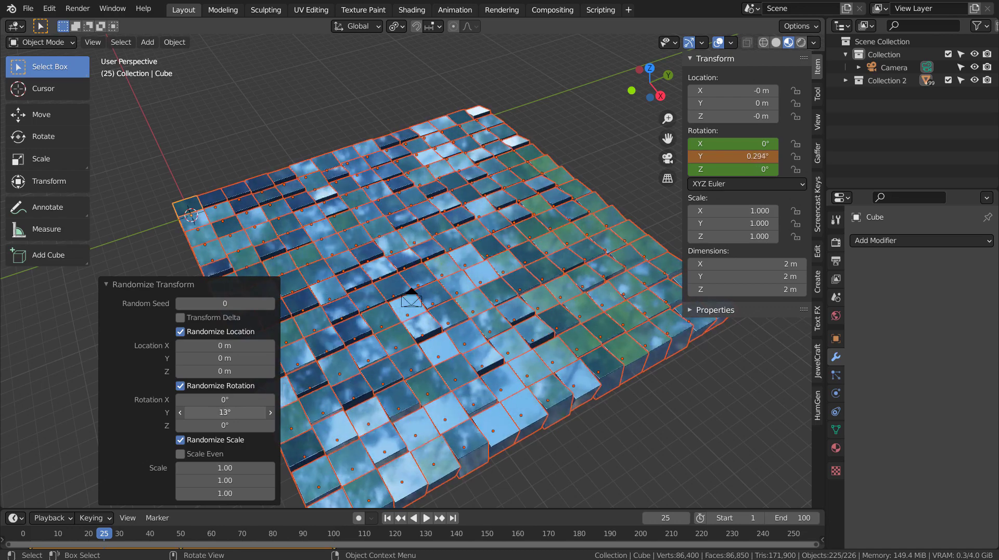
pyautogui.click(224, 412)
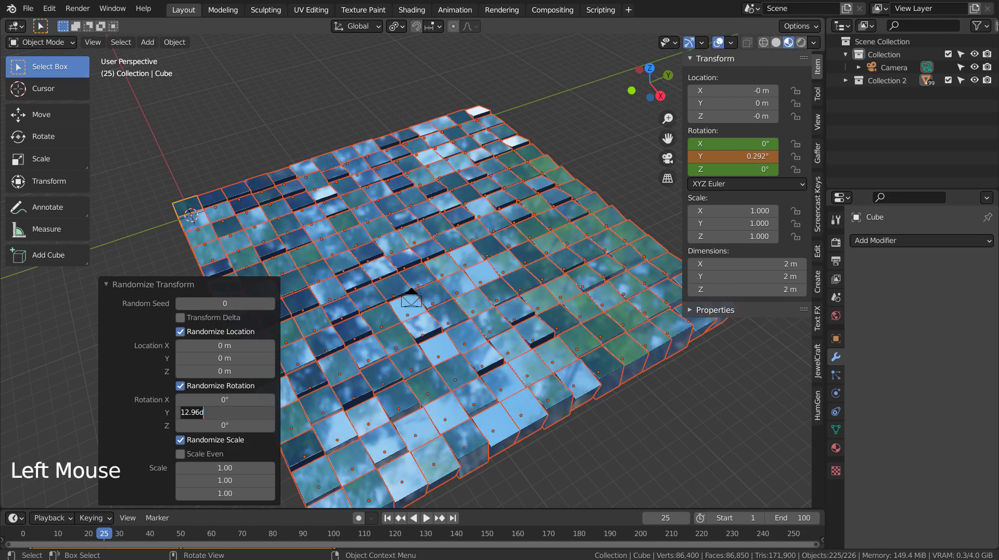
pyautogui.write('15')
pyautogui.press('Return')
pyautogui.doubleClick(224, 399)
pyautogui.write('15')
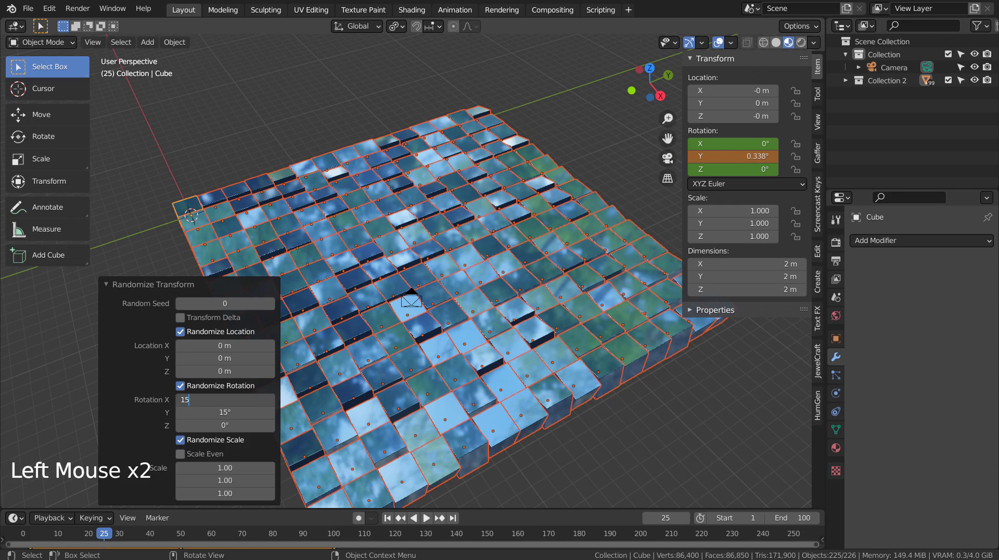
pyautogui.press('Return')
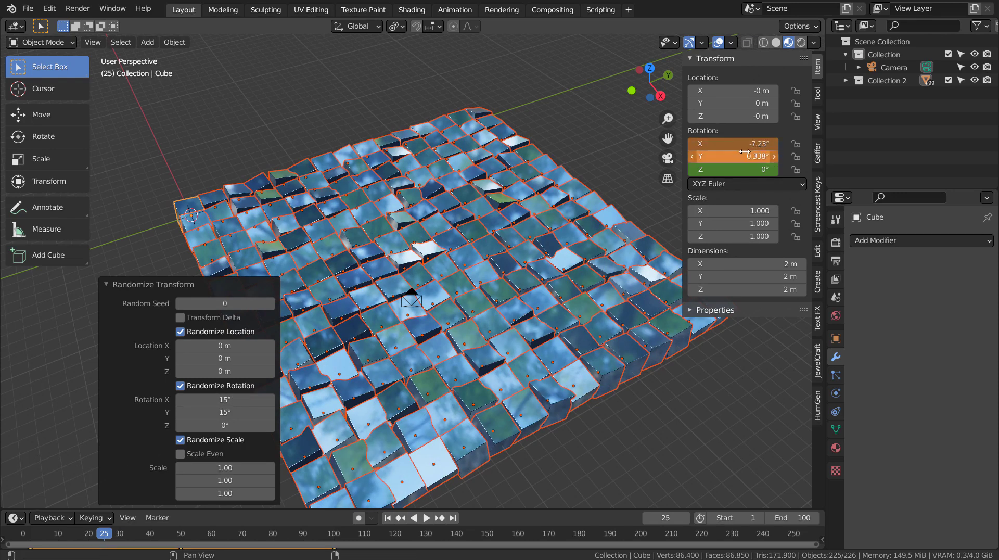
pyautogui.press('i')
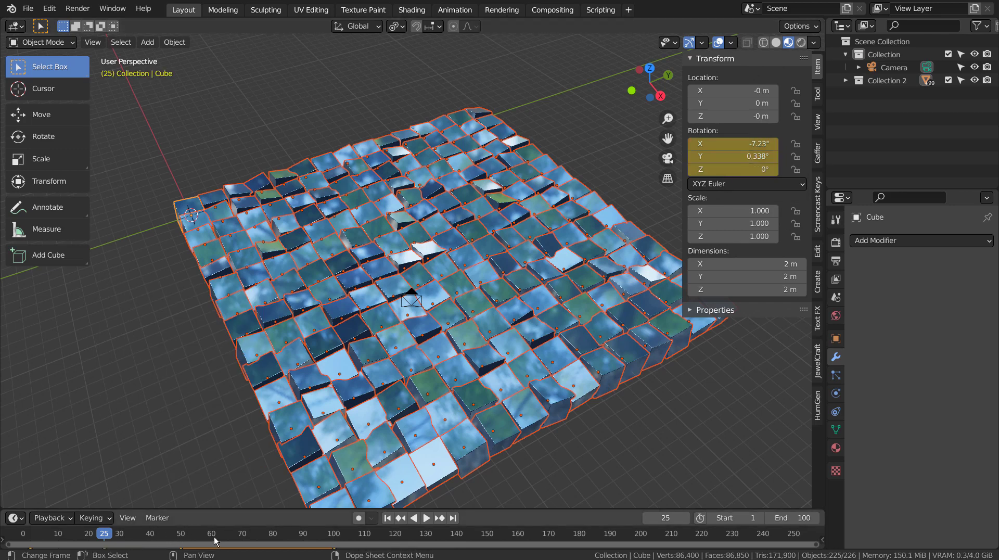
# Move to frame 75 and run Randomize Transform on the tiles again
pyautogui.click(257, 531)
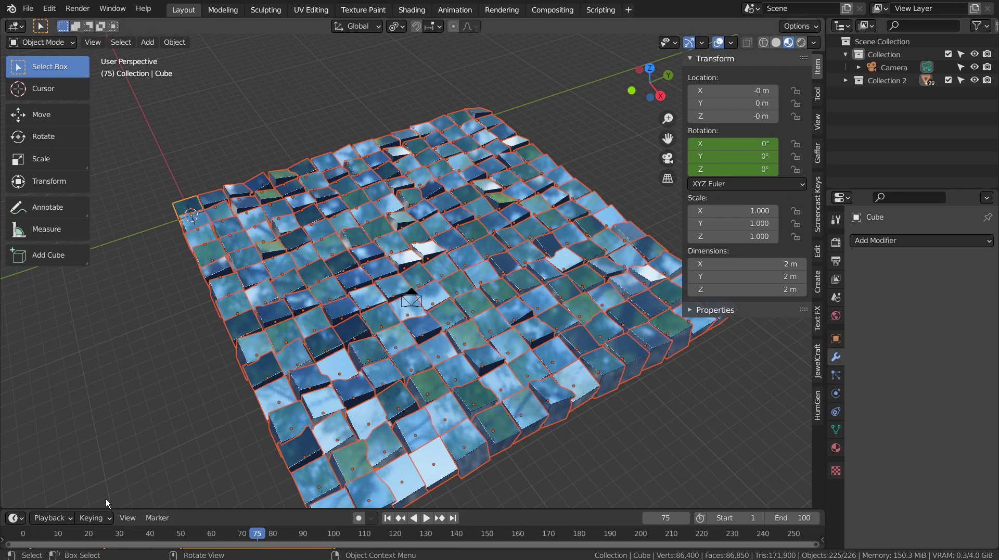
pyautogui.click(174, 41)
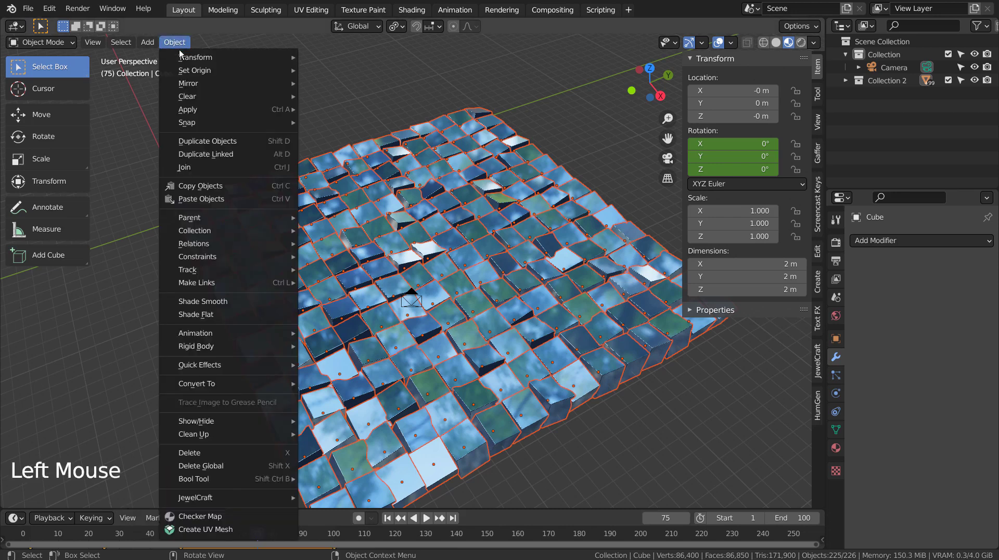
pyautogui.moveTo(183, 69)
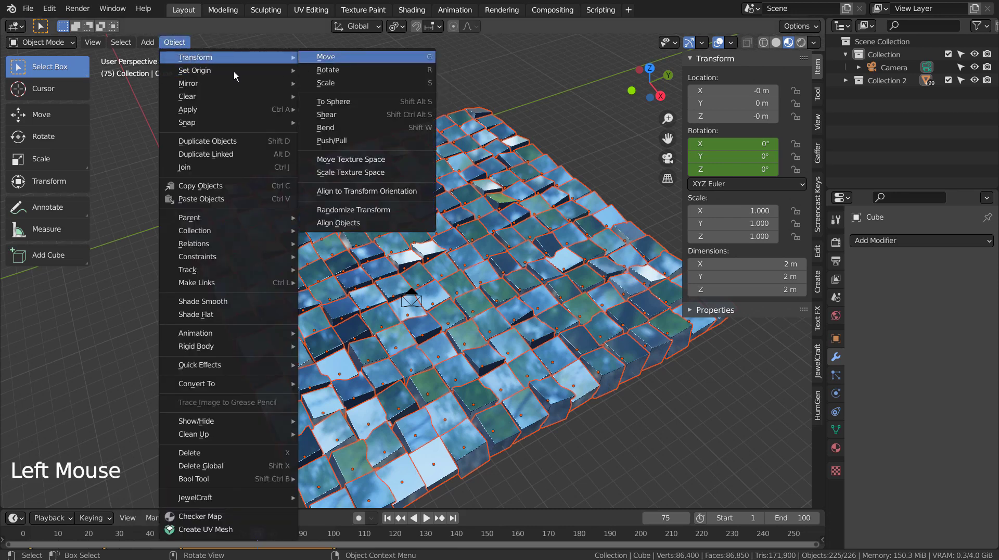
pyautogui.moveTo(232, 71)
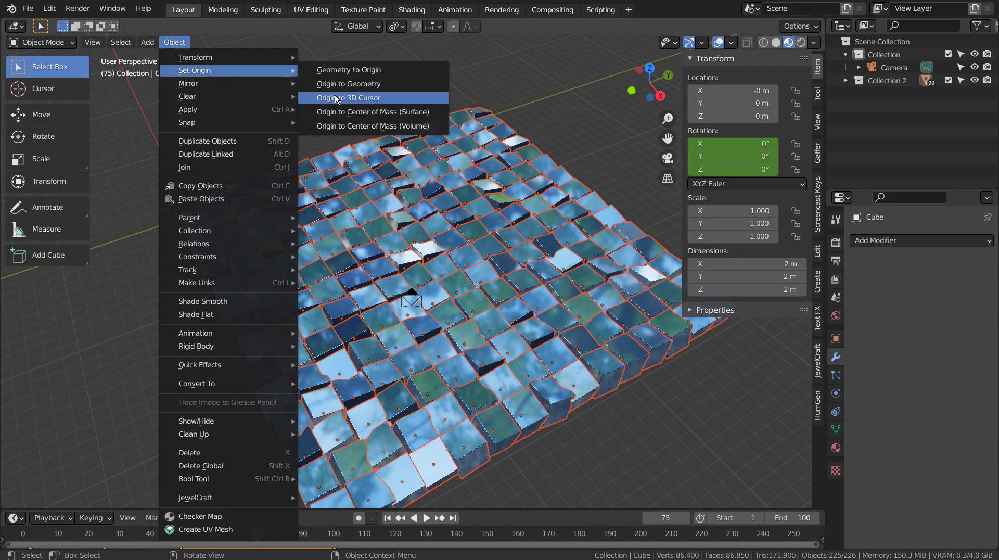
pyautogui.press('Tab')
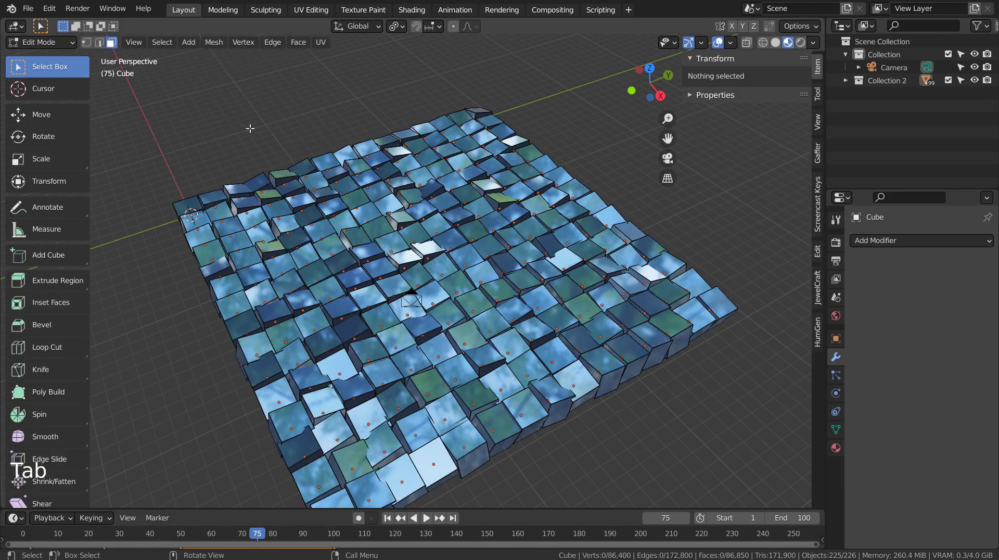
pyautogui.press('Tab')
pyautogui.click(174, 41)
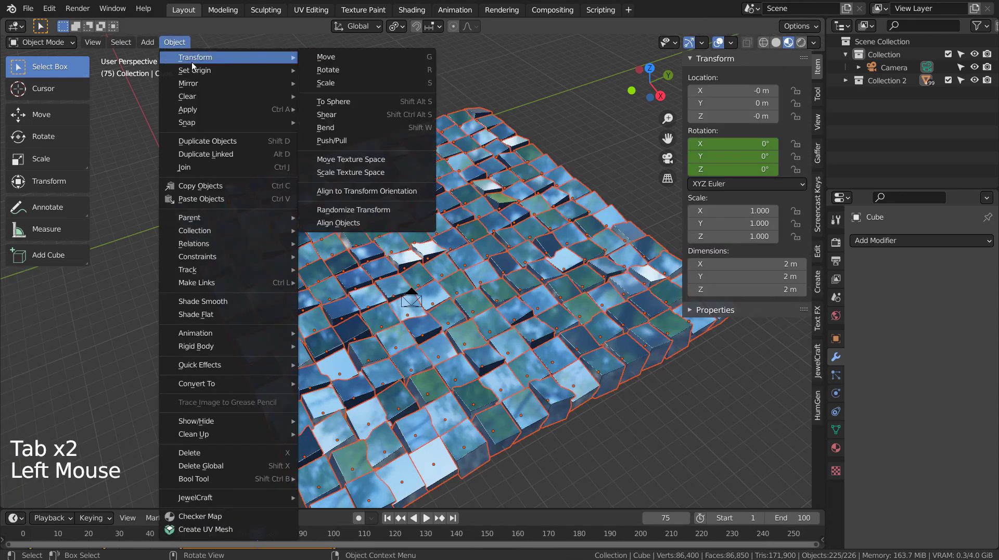
pyautogui.click(354, 210)
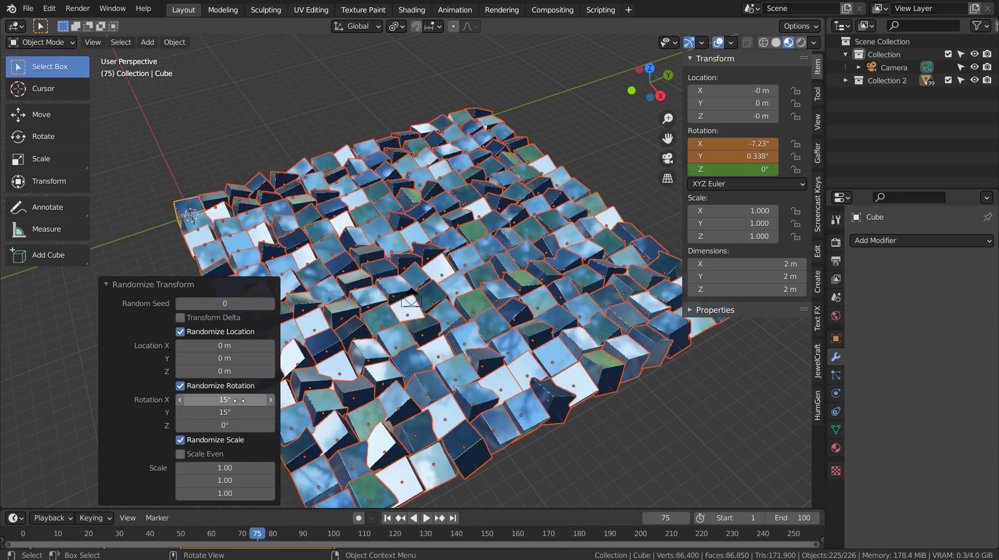
# Set the random rotation ranges to -30° on both X and Y
pyautogui.click(239, 399)
pyautogui.press('Home')
pyautogui.write('-')
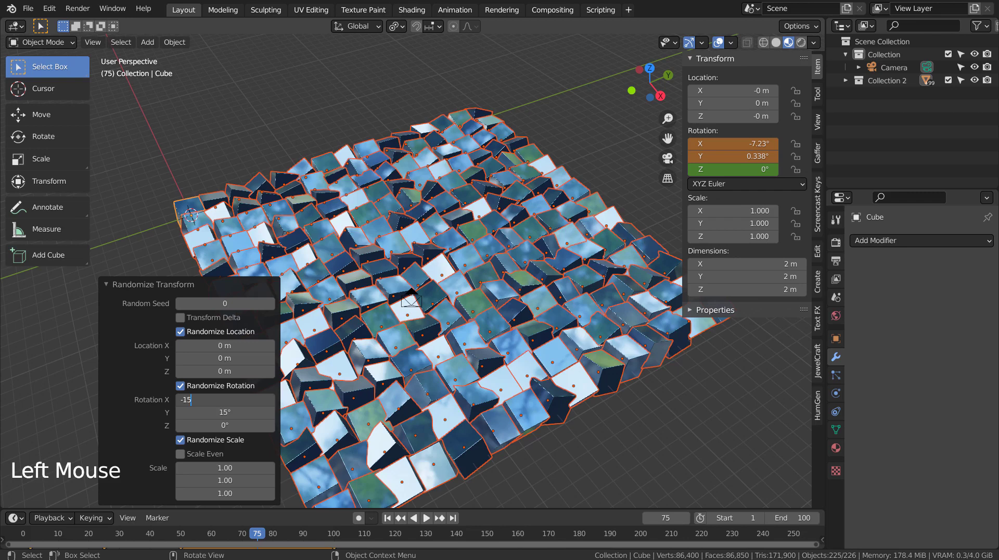
pyautogui.press('Return')
pyautogui.press('-')
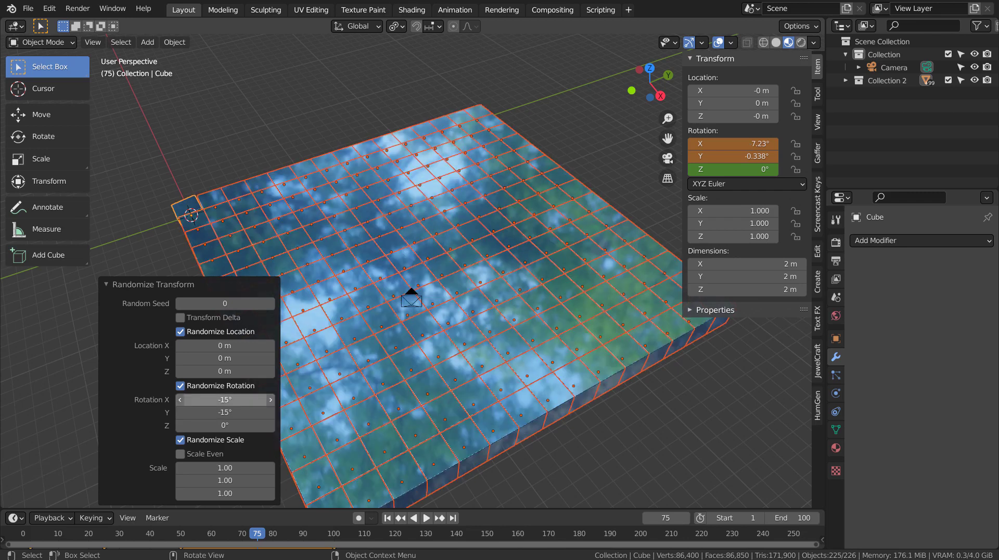
pyautogui.click(225, 400)
pyautogui.press('BackSpace')
pyautogui.press('BackSpace')
pyautogui.press('BackSpace')
pyautogui.write('30')
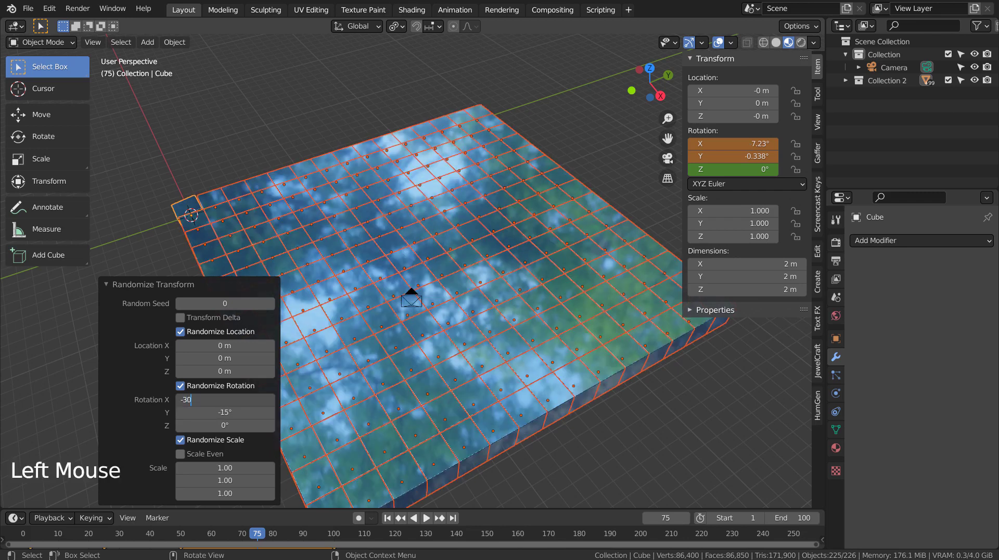
pyautogui.press('Return')
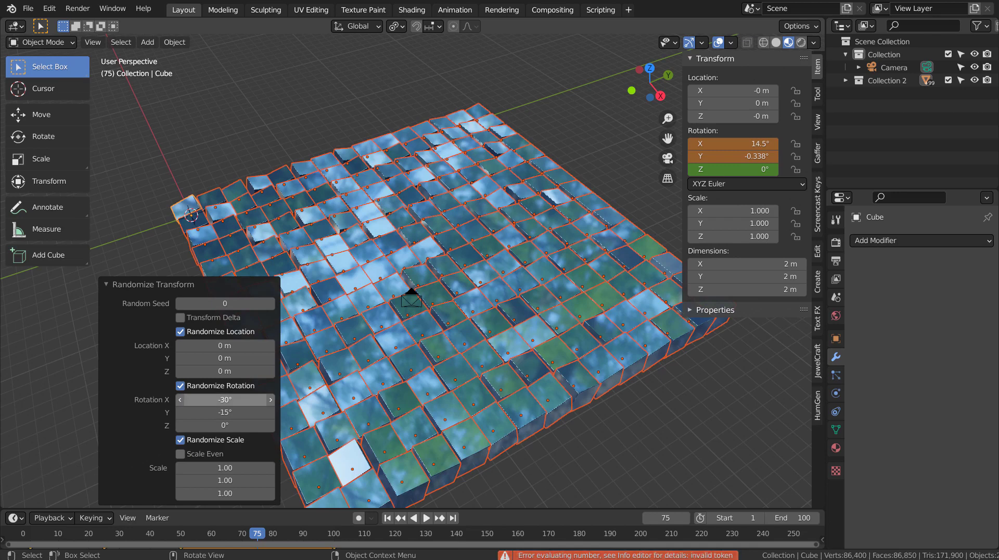
pyautogui.click(221, 411)
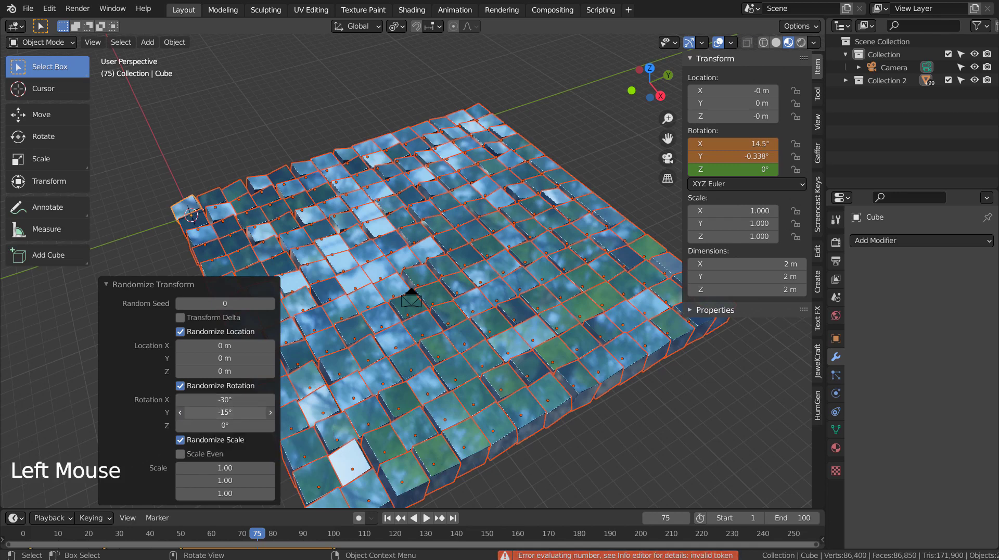
pyautogui.press('BackSpace')
pyautogui.press('BackSpace')
pyautogui.press('BackSpace')
pyautogui.write('30')
pyautogui.press('Return')
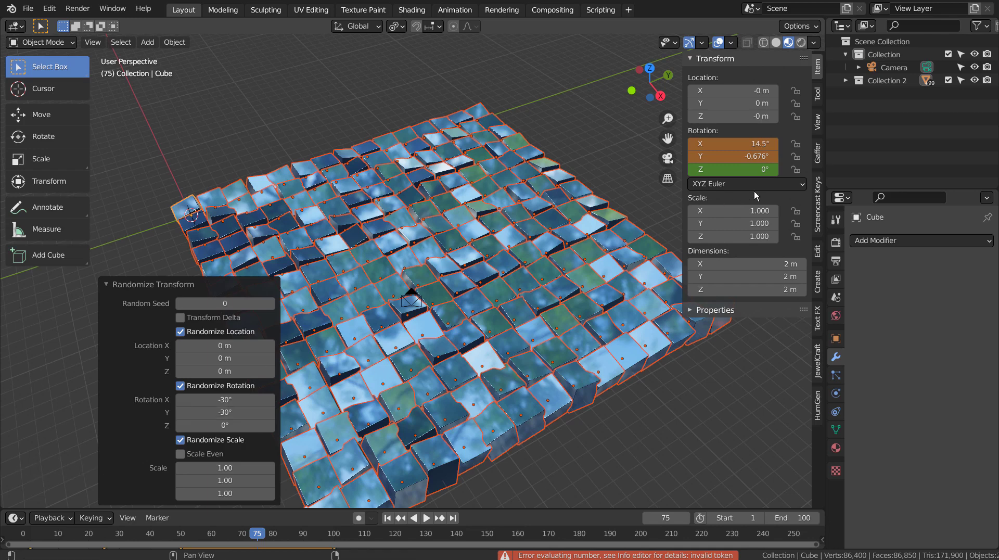
# Keyframe the tiles' rotation at frame 75 and rewind to the first frame
pyautogui.press('i')
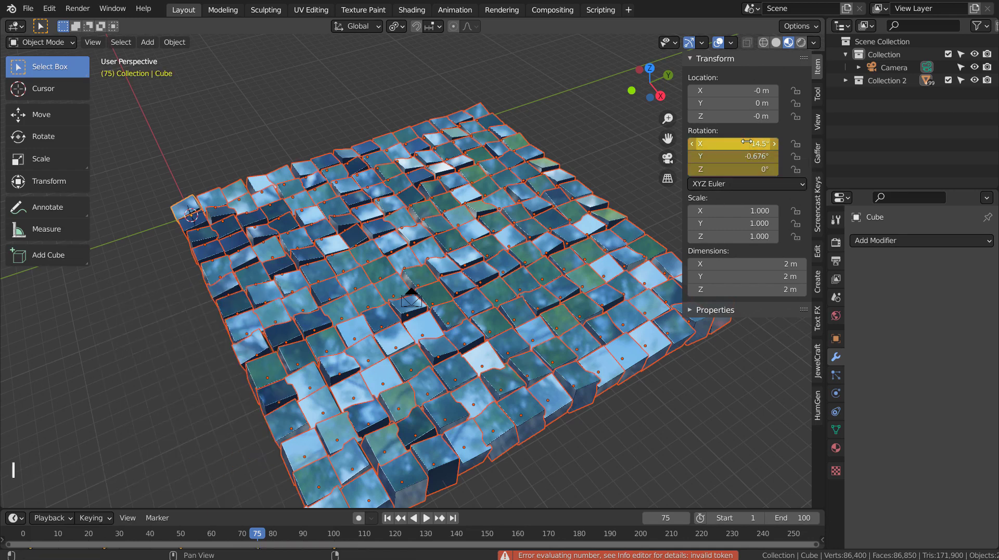
pyautogui.click(388, 518)
pyautogui.click(388, 518)
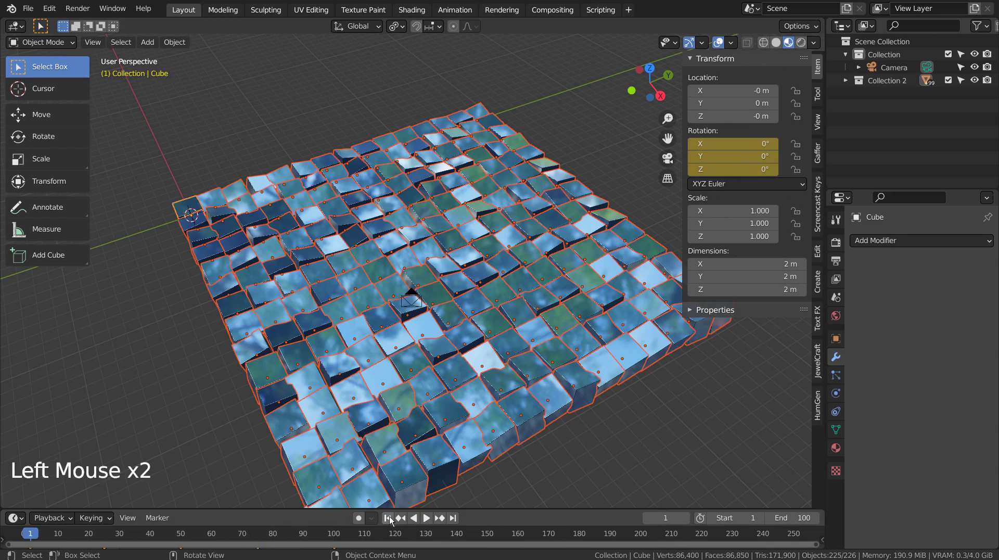
# Orbit the view, play the animation, then stop and return to frame 1
pyautogui.moveTo(445, 315); pyautogui.dragTo(507, 382, button='middle')
pyautogui.click(387, 518)
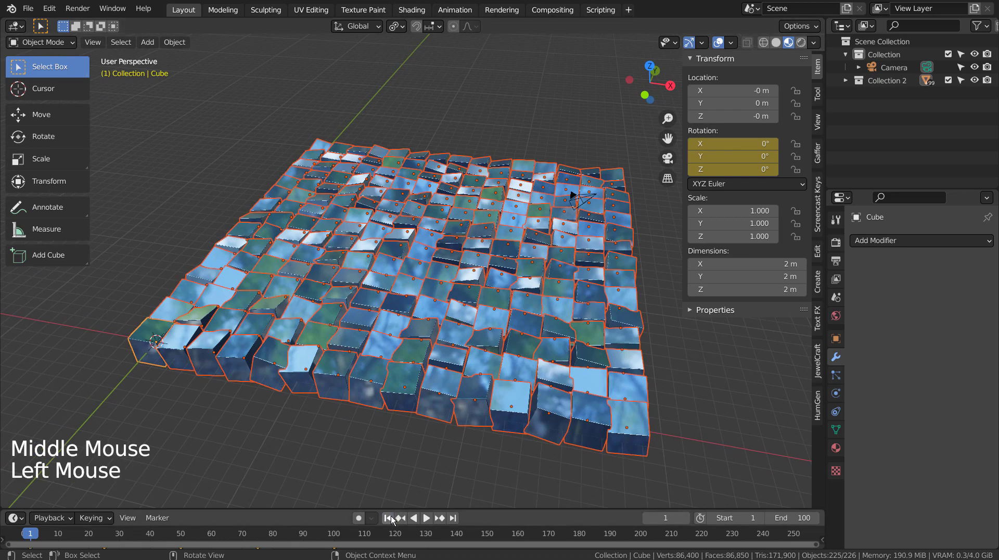
pyautogui.click(428, 518)
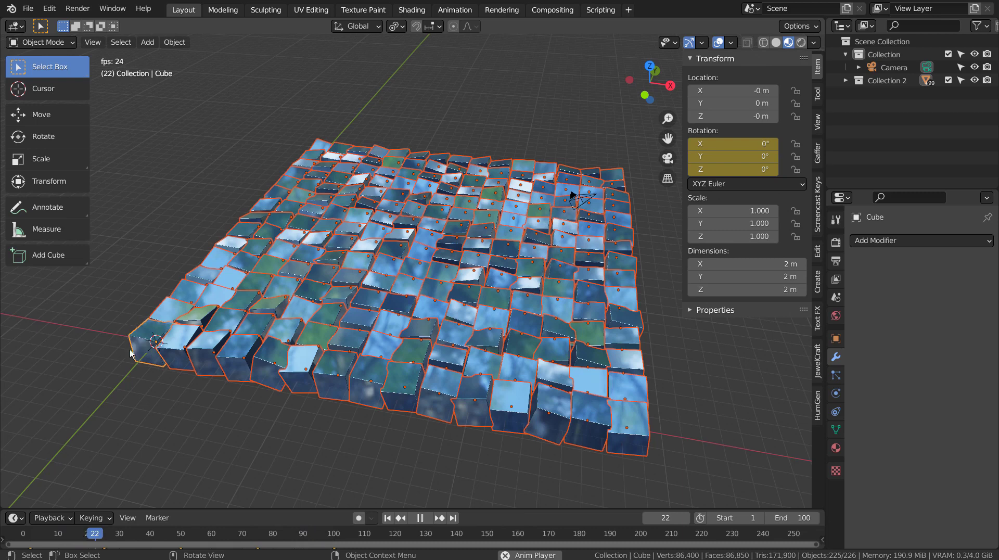
pyautogui.click(421, 517)
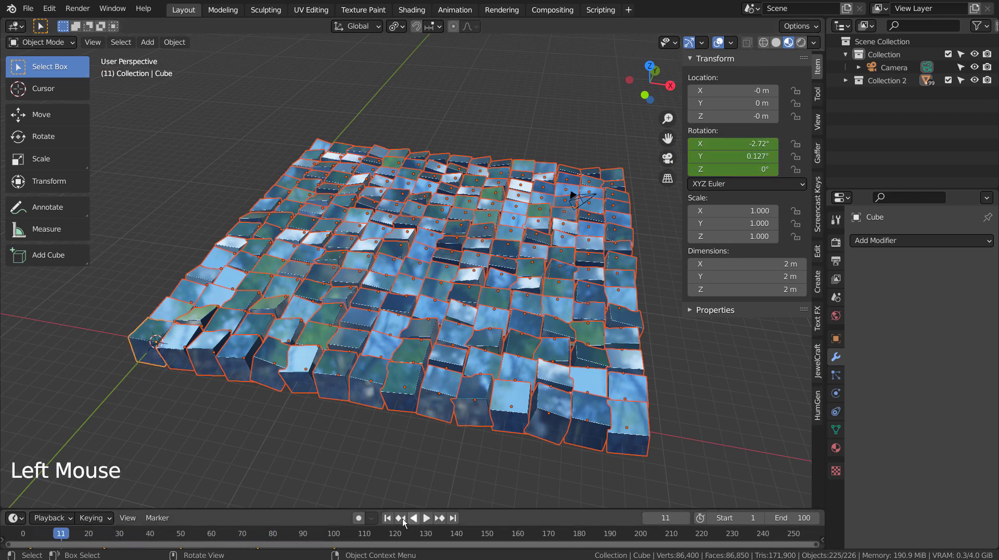
pyautogui.click(388, 517)
pyautogui.tripleClick(390, 519)
pyautogui.tripleClick(391, 519)
pyautogui.doubleClick(390, 518)
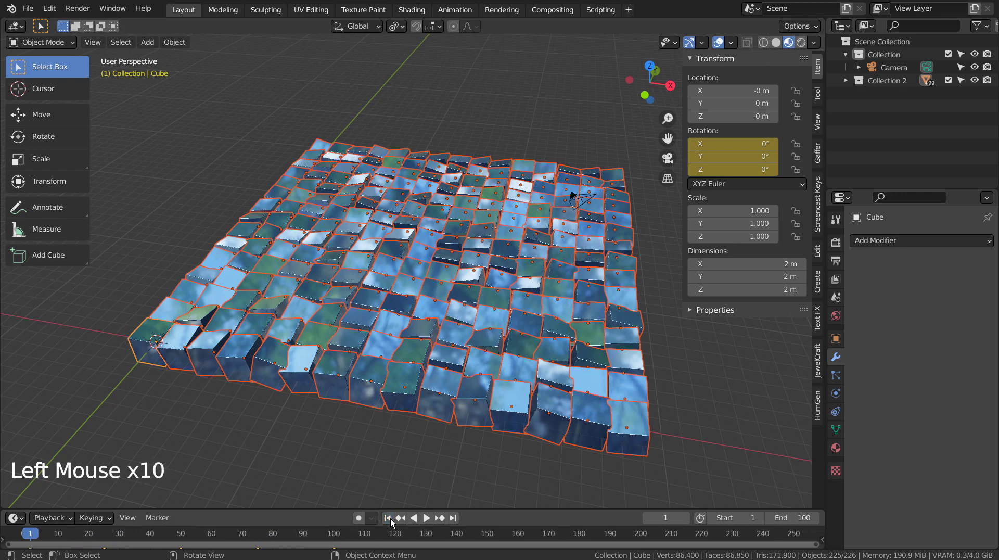
pyautogui.tripleClick(390, 519)
# Undo three times to restore the flat, separate tiles under Collection with end frame 250
pyautogui.hotkey('ctrl', 'z')
pyautogui.hotkey('ctrl', 'z')
pyautogui.hotkey('ctrl', 'z')
pyautogui.hotkey('ctrl', 'z')
pyautogui.hotkey('ctrl', 'z')
pyautogui.hotkey('ctrl', 'z')
pyautogui.hotkey('ctrl', 'z')
pyautogui.hotkey('ctrl', 'z')
pyautogui.hotkey('ctrl', 'z')
pyautogui.hotkey('ctrl', 'z')
pyautogui.hotkey('ctrl', 'z')
pyautogui.hotkey('ctrl', 'z')
pyautogui.hotkey('ctrl', 'z')
pyautogui.hotkey('ctrl', 'z')
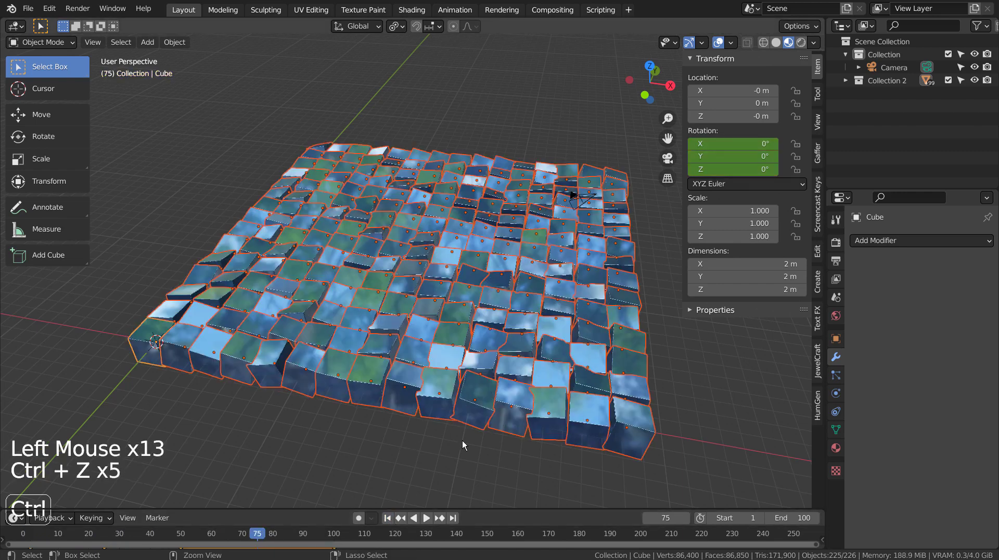
pyautogui.hotkey('ctrl', 'z')
pyautogui.hotkey('ctrl', 'z')
pyautogui.hotkey('ctrl', 'z')
pyautogui.hotkey('ctrl', 'z')
pyautogui.hotkey('ctrl', 'z')
pyautogui.hotkey('ctrl', 'z')
pyautogui.hotkey('ctrl', 'z')
pyautogui.hotkey('ctrl', 'z')
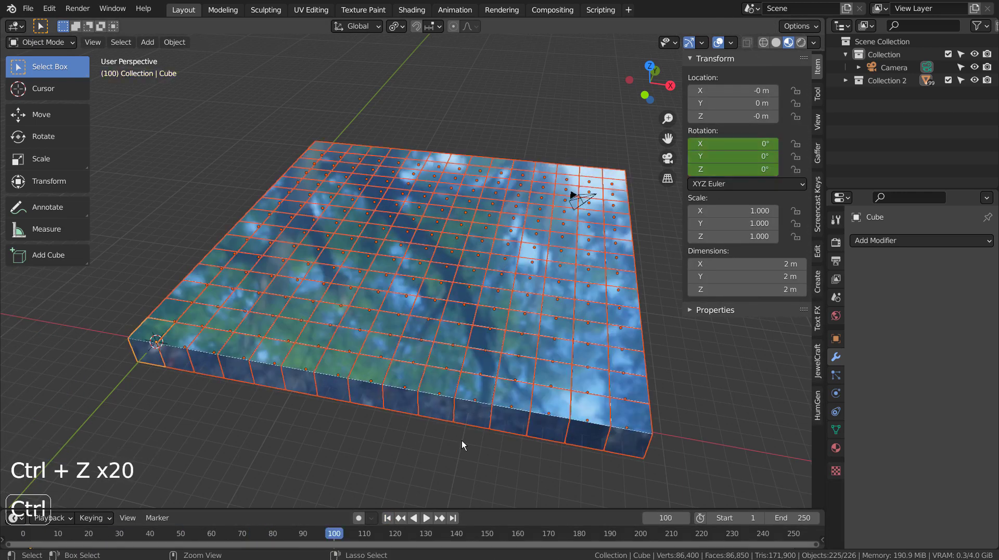
pyautogui.hotkey('ctrl', 'z')
pyautogui.hotkey('ctrl', 'z')
pyautogui.hotkey('ctrl', 'z')
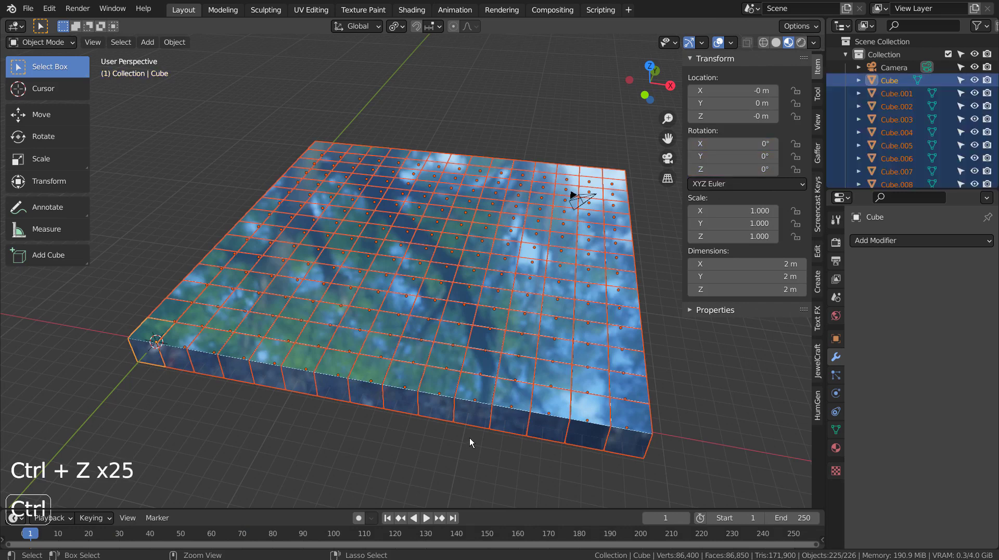
# Move the selected tile cubes into a new collection named Collection 2
pyautogui.press('m')
pyautogui.click(470, 368)
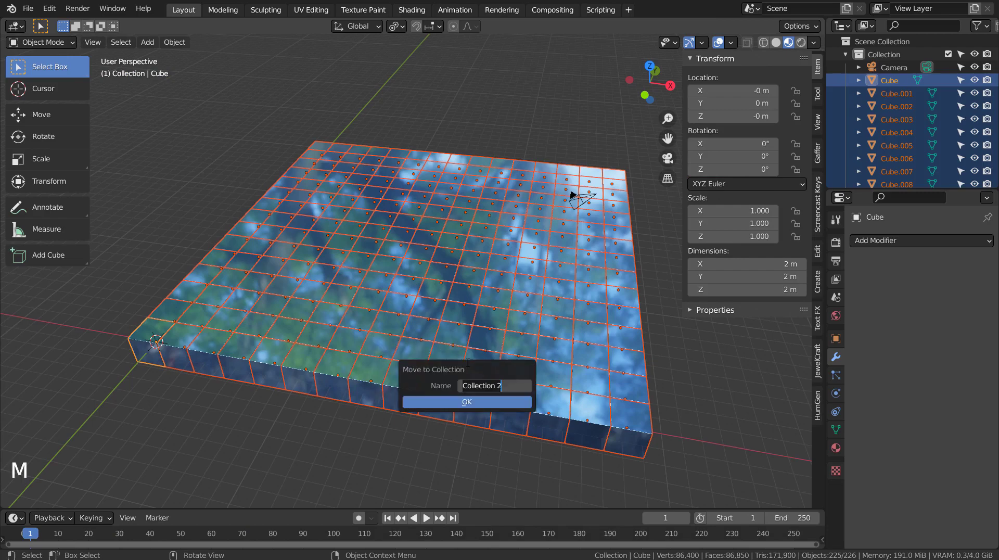
pyautogui.click(464, 403)
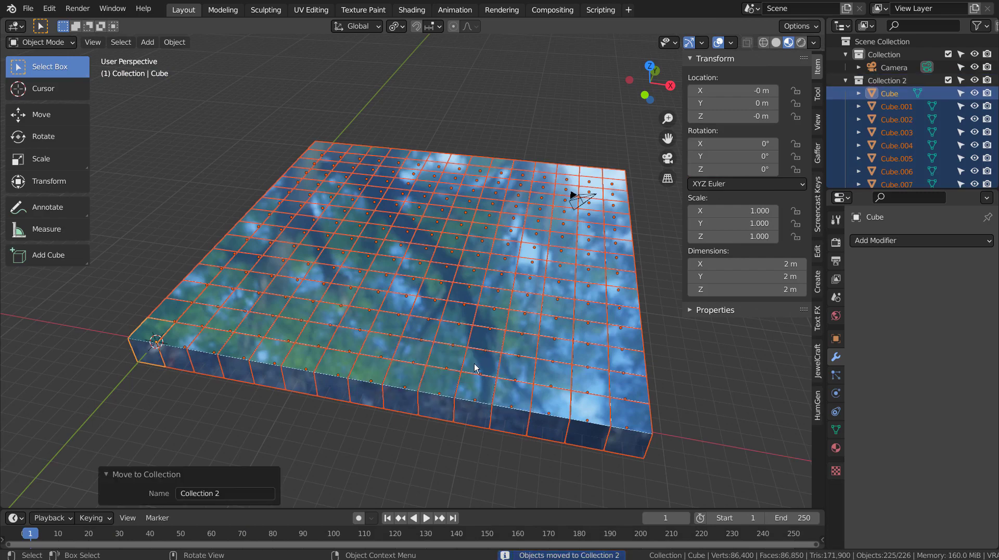
pyautogui.moveTo(476, 368); pyautogui.dragTo(423, 356, button='middle')
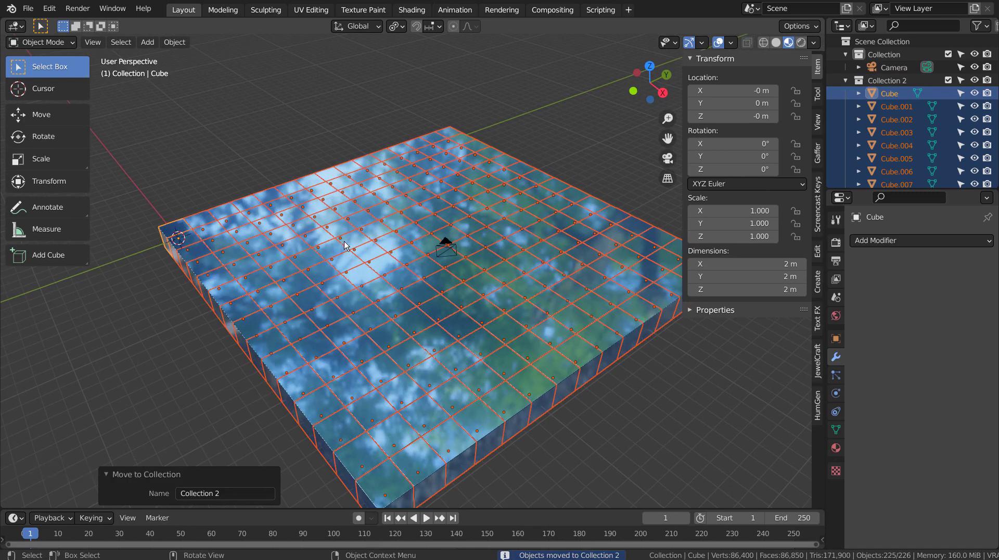
# Apply Randomize Transform with X rotation 0 and keyframe Location, Rotation & Scale at frame 1
pyautogui.click(176, 44)
pyautogui.moveTo(180, 58)
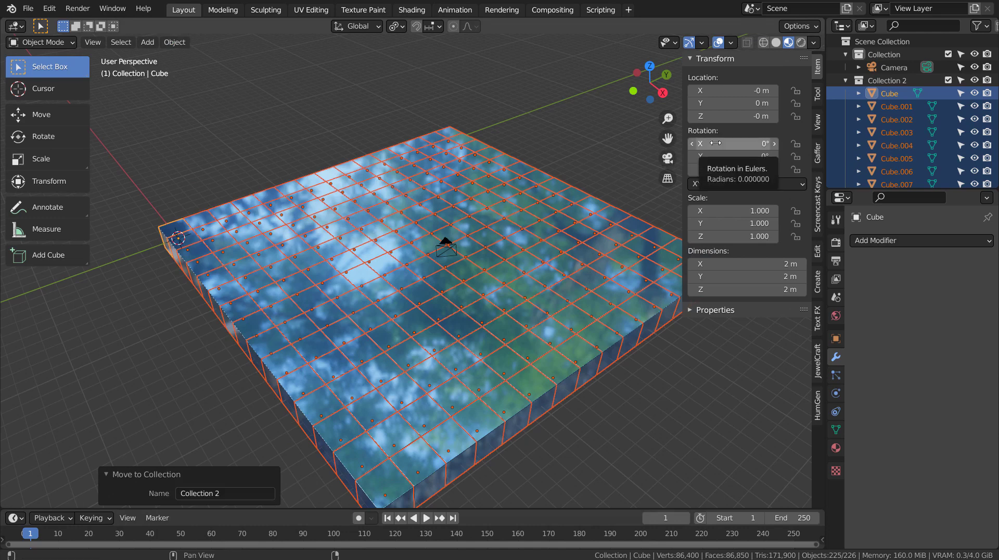
pyautogui.click(175, 42)
pyautogui.moveTo(182, 62)
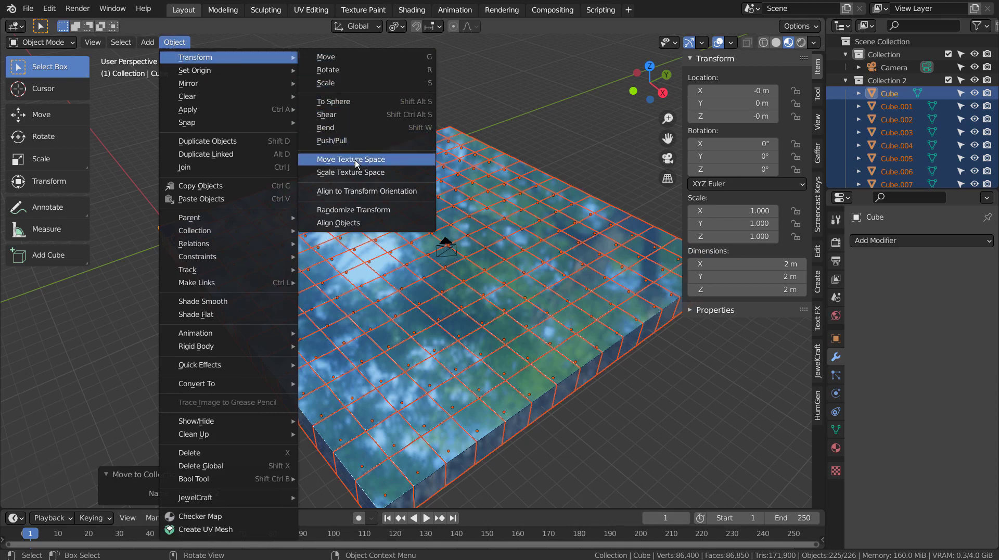
pyautogui.click(362, 211)
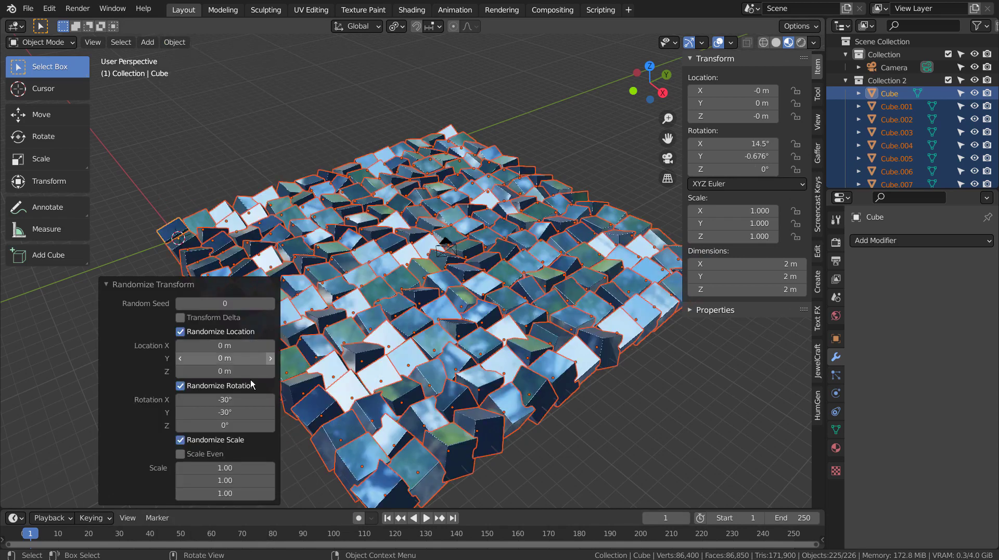
pyautogui.click(239, 397)
pyautogui.write('0')
pyautogui.press('Return')
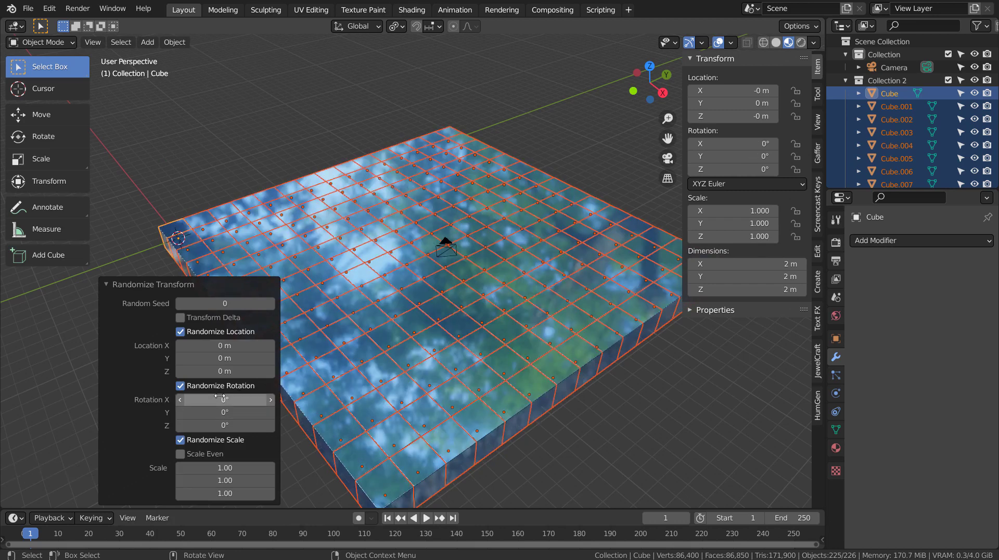
pyautogui.press('i')
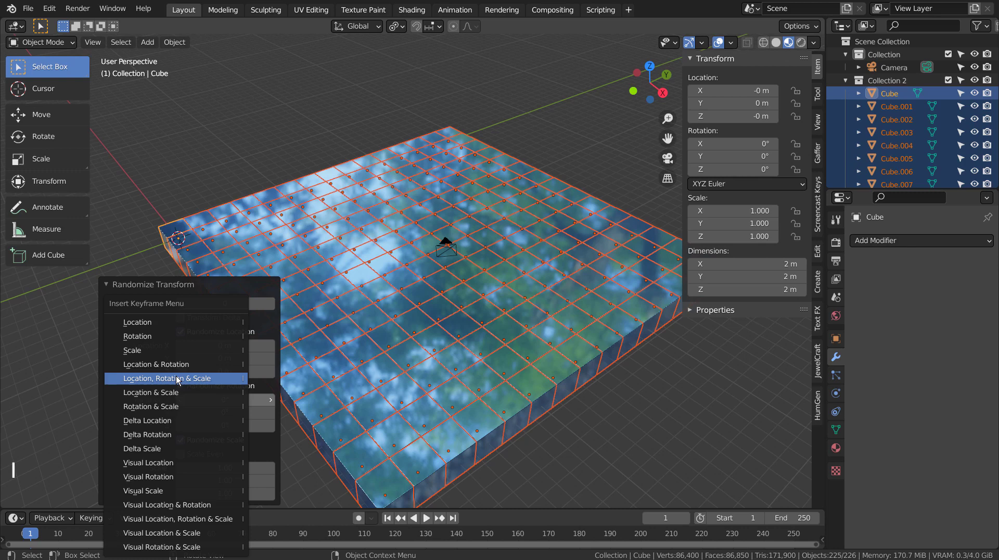
pyautogui.click(215, 379)
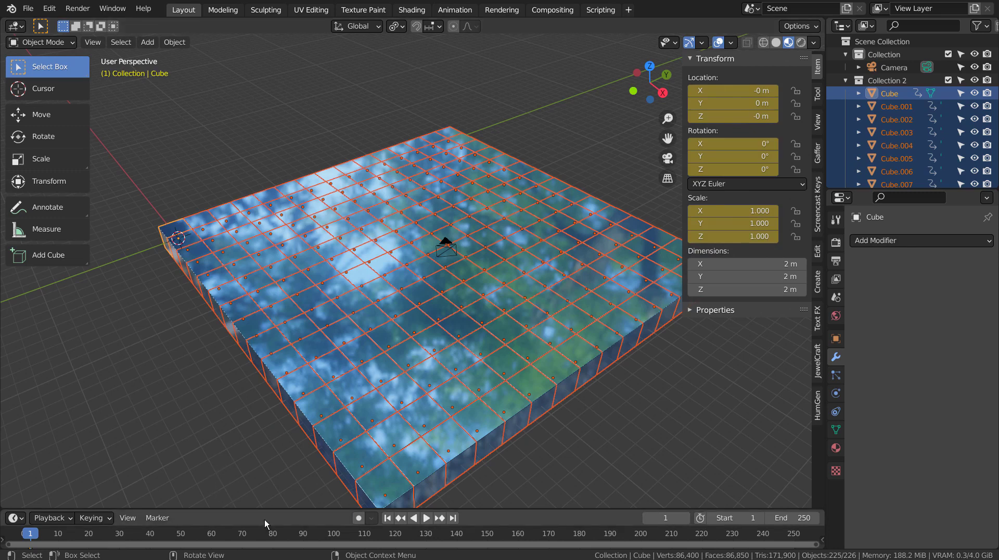
# At frame 100, run Randomize Transform keeping tiles flat and insert LocRotScale keyframes
pyautogui.click(333, 533)
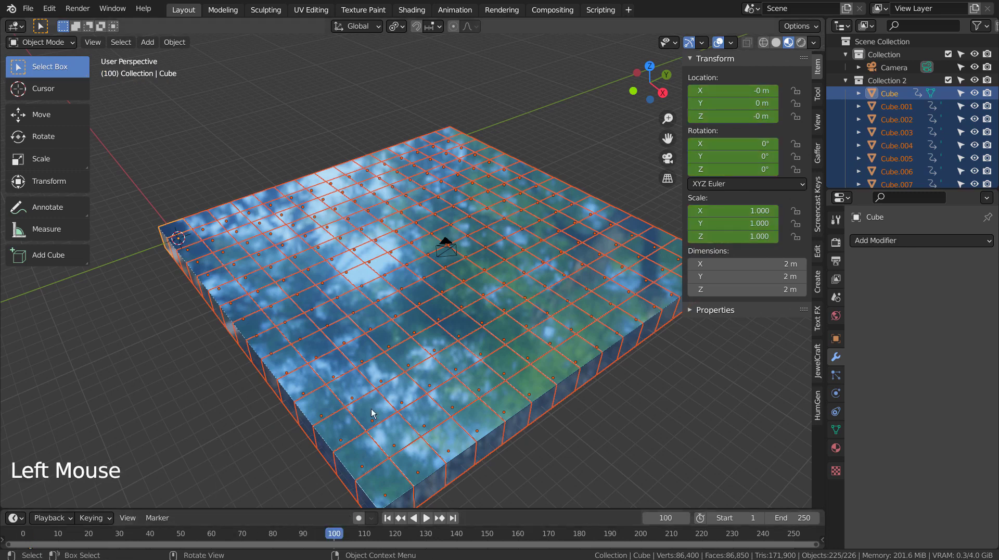
pyautogui.click(174, 42)
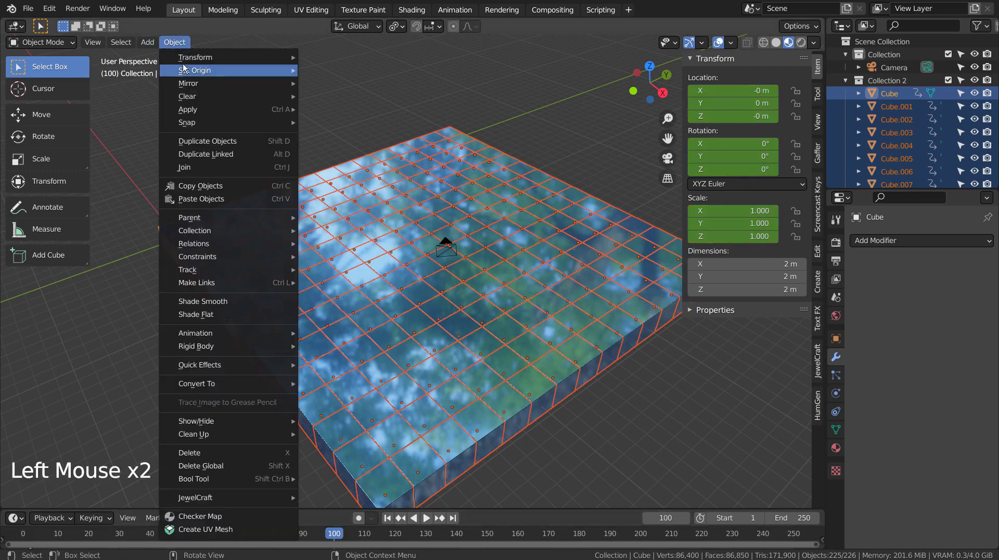
pyautogui.moveTo(196, 57)
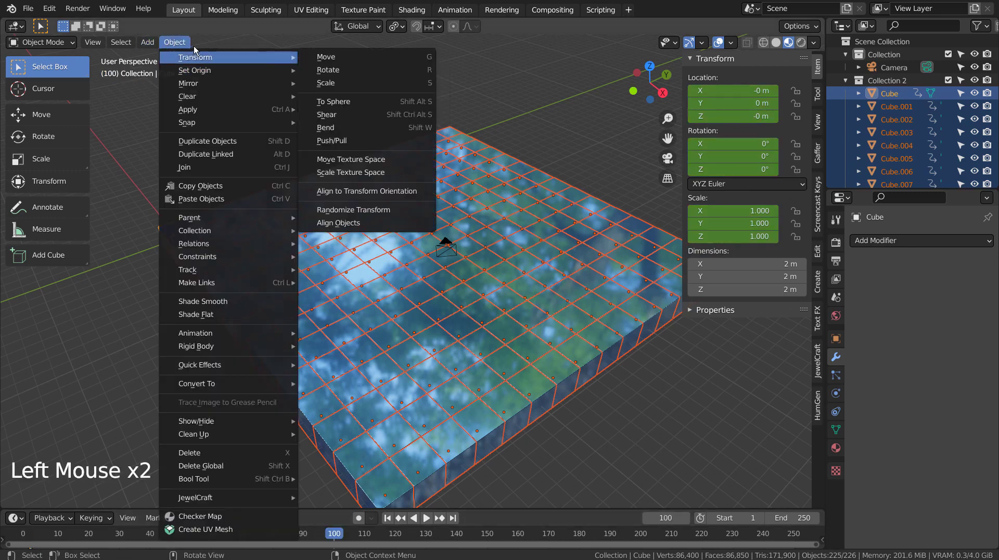
pyautogui.click(378, 209)
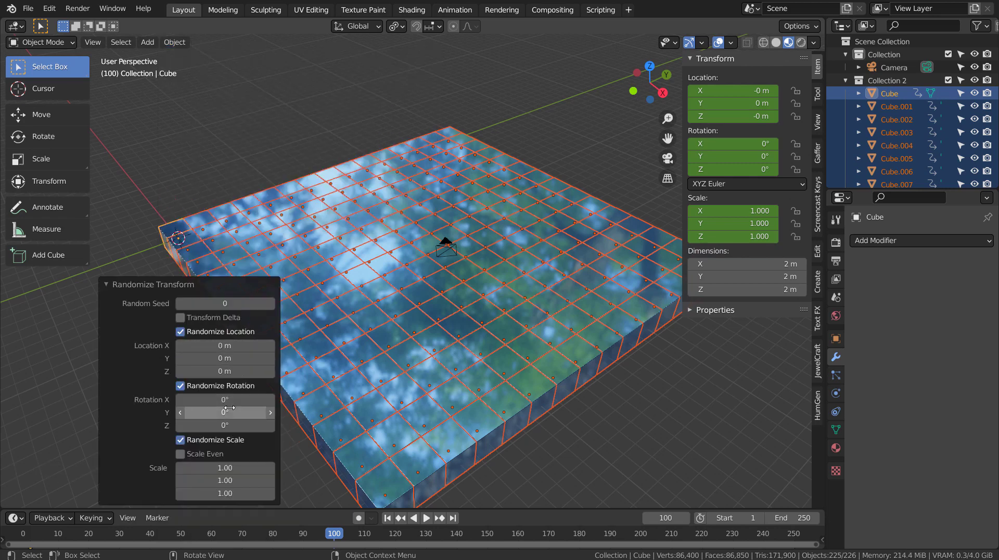
pyautogui.press('i')
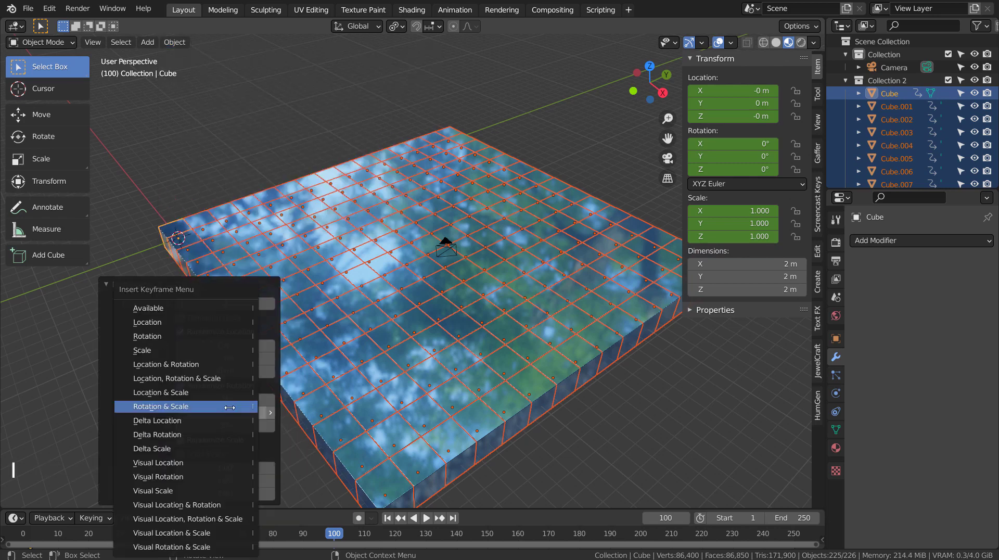
pyautogui.click(214, 378)
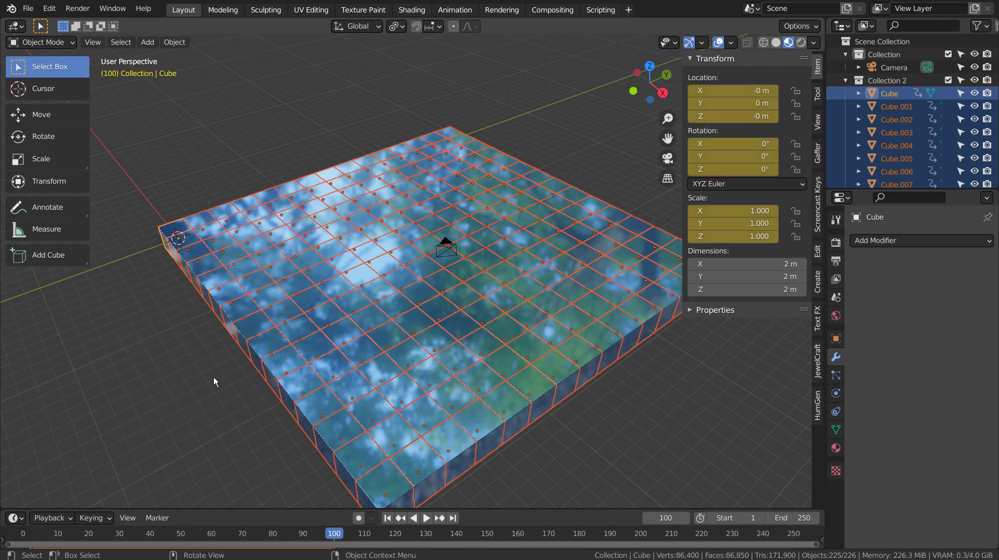
# At frame 50, run Randomize Transform and insert LocRotScale keyframes
pyautogui.click(182, 541)
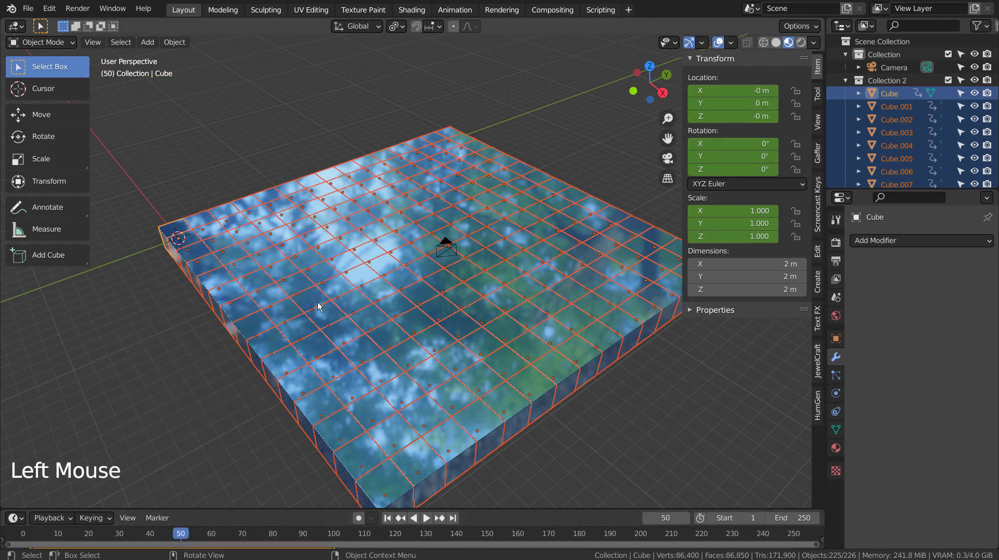
pyautogui.click(182, 42)
pyautogui.moveTo(190, 58)
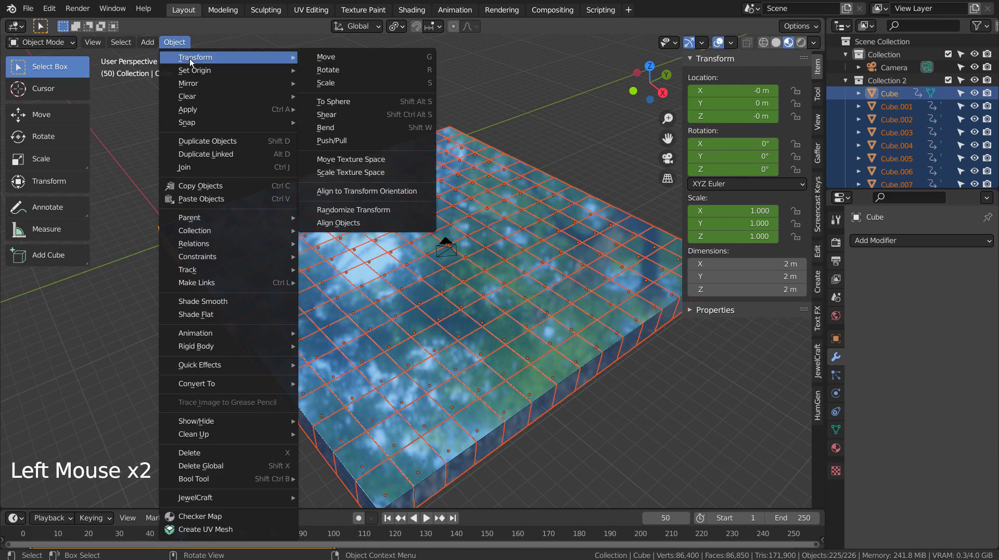
pyautogui.click(359, 210)
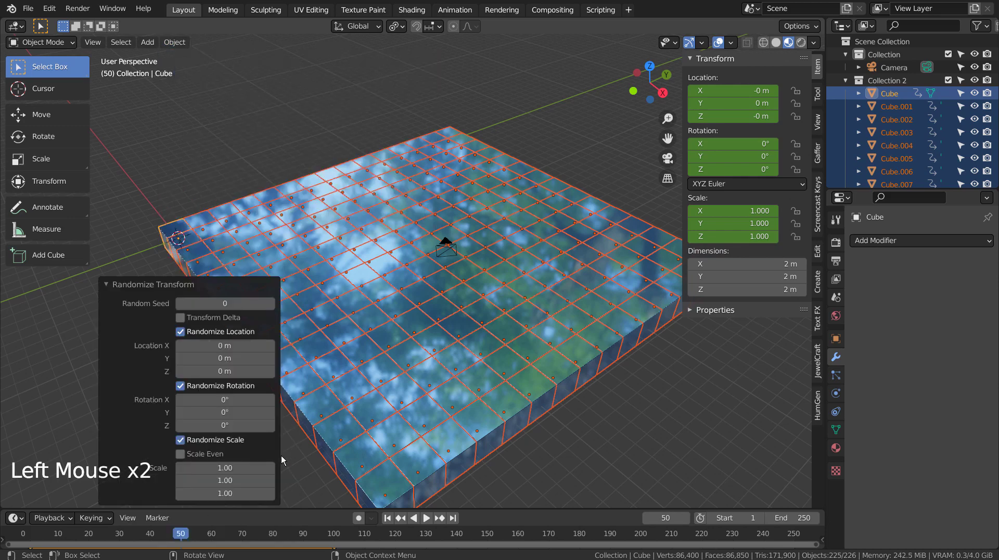
pyautogui.press('i')
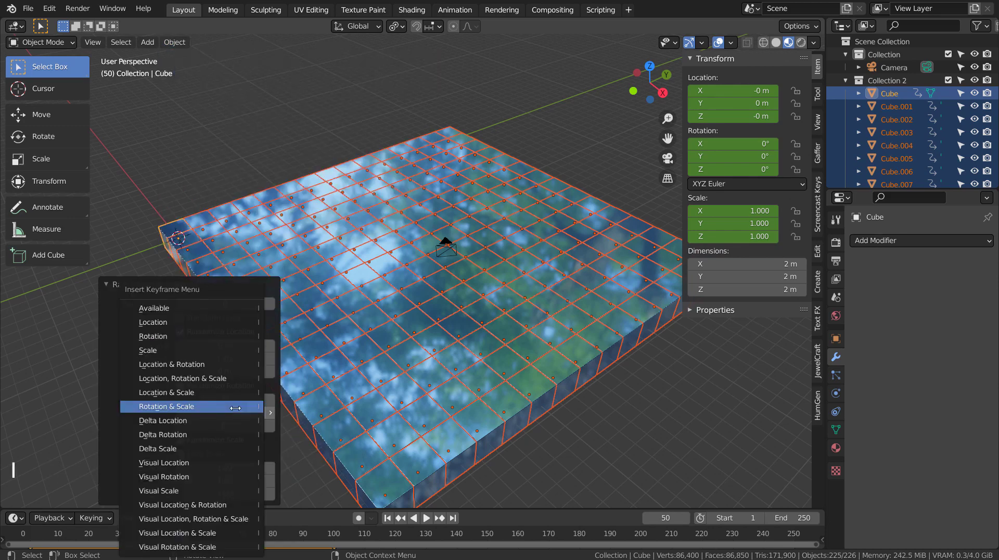
pyautogui.click(240, 378)
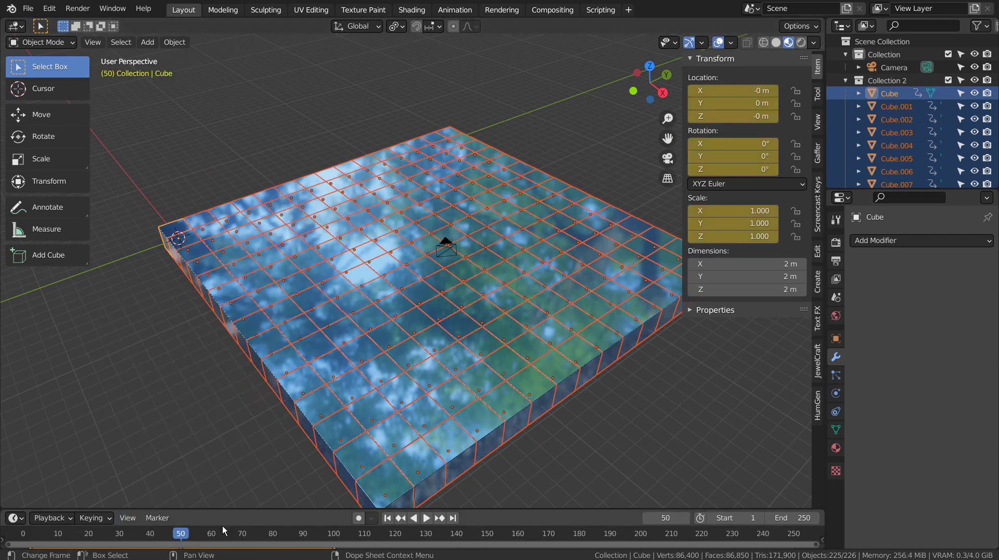
# Set the animation's end frame to 100
pyautogui.click(788, 518)
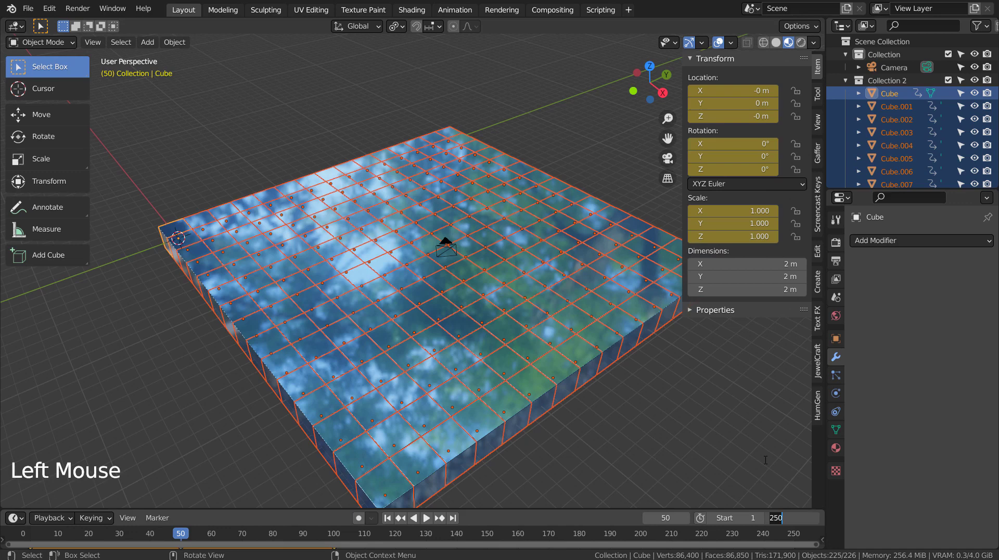
pyautogui.write('100')
pyautogui.press('Return')
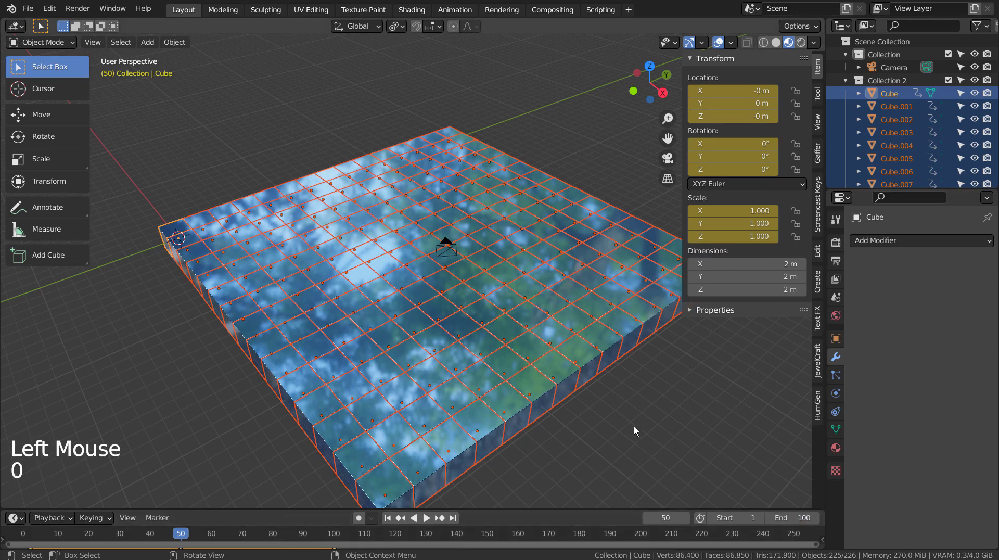
# At frame 25, randomize the tiles with 15° X and Y rotation ranges
pyautogui.click(101, 531)
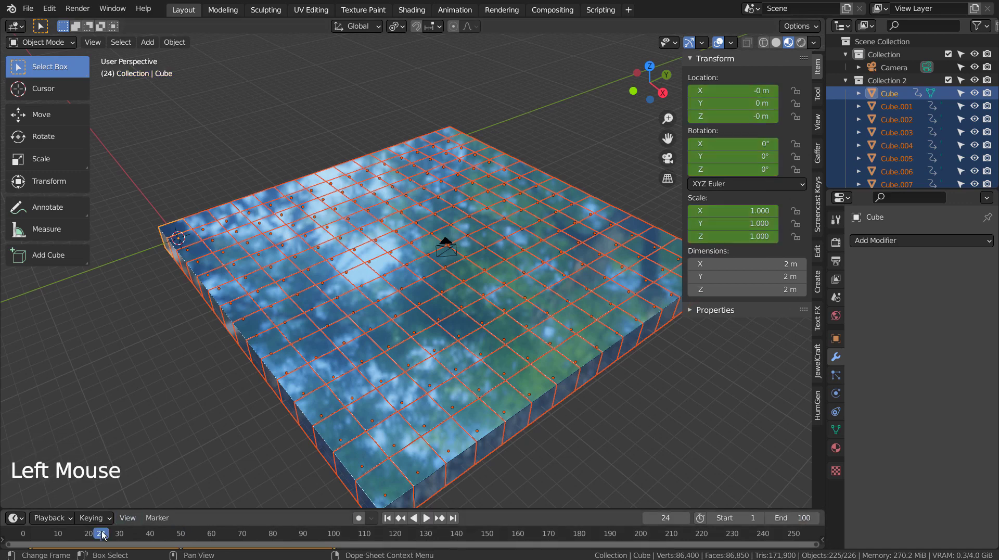
pyautogui.click(104, 533)
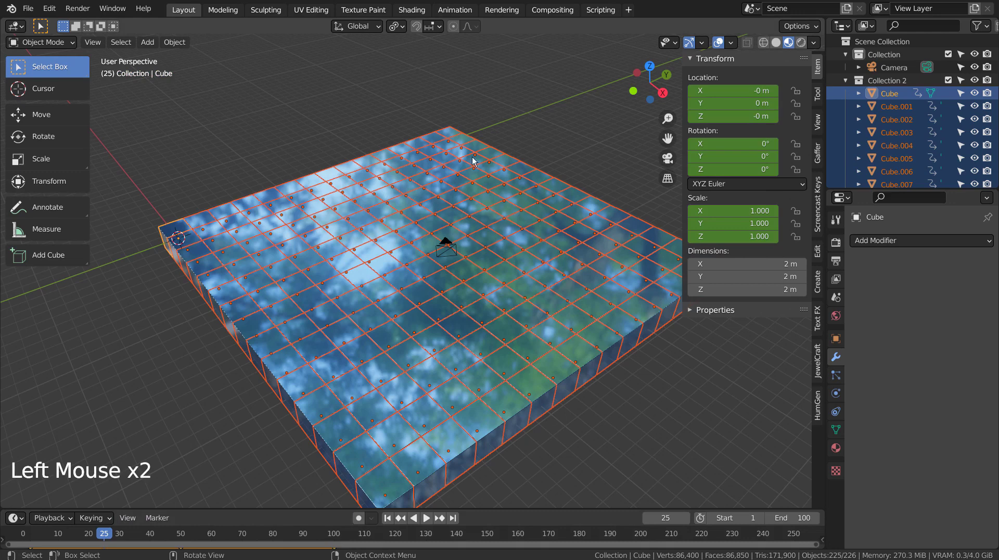
pyautogui.click(174, 41)
pyautogui.moveTo(178, 63)
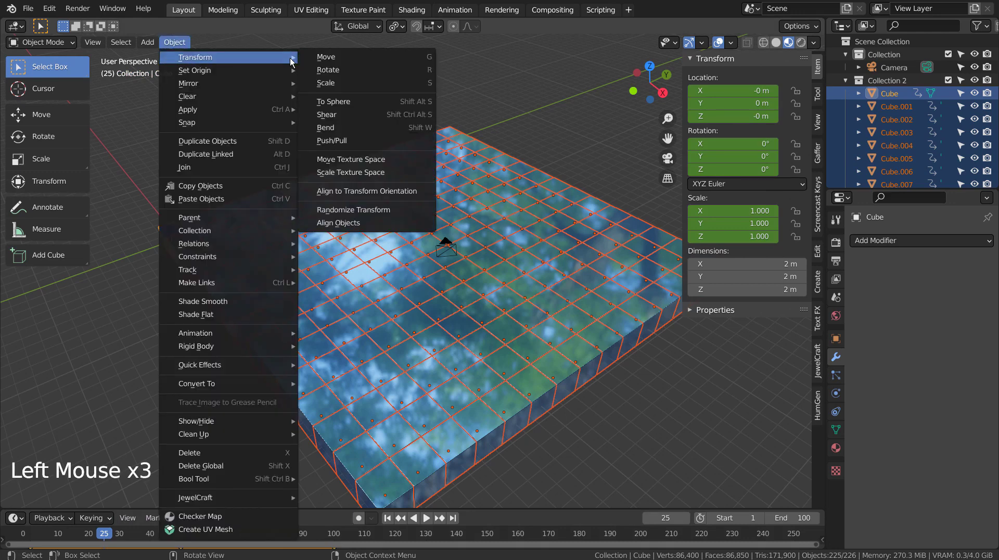
pyautogui.click(358, 210)
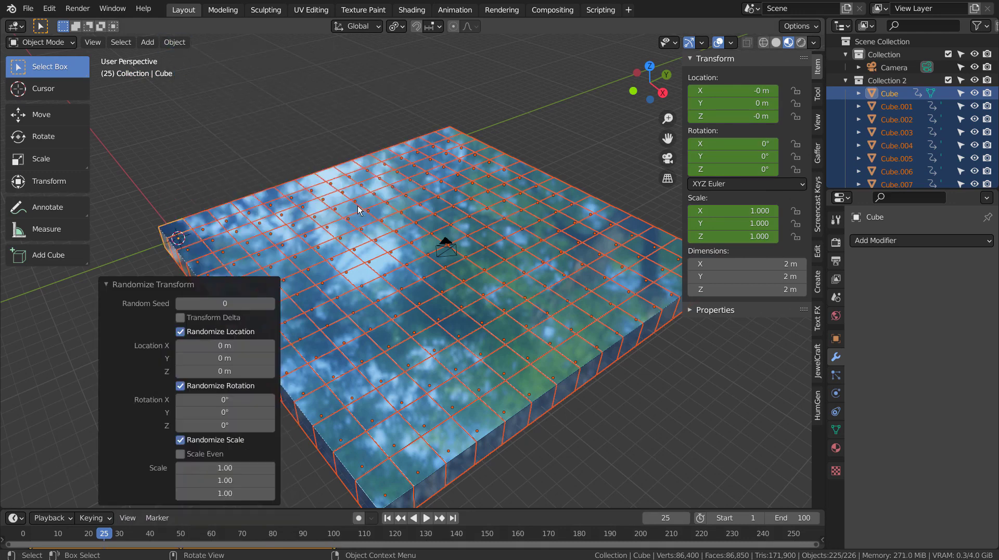
pyautogui.click(225, 400)
pyautogui.write('15')
pyautogui.press('Tab')
pyautogui.write('15')
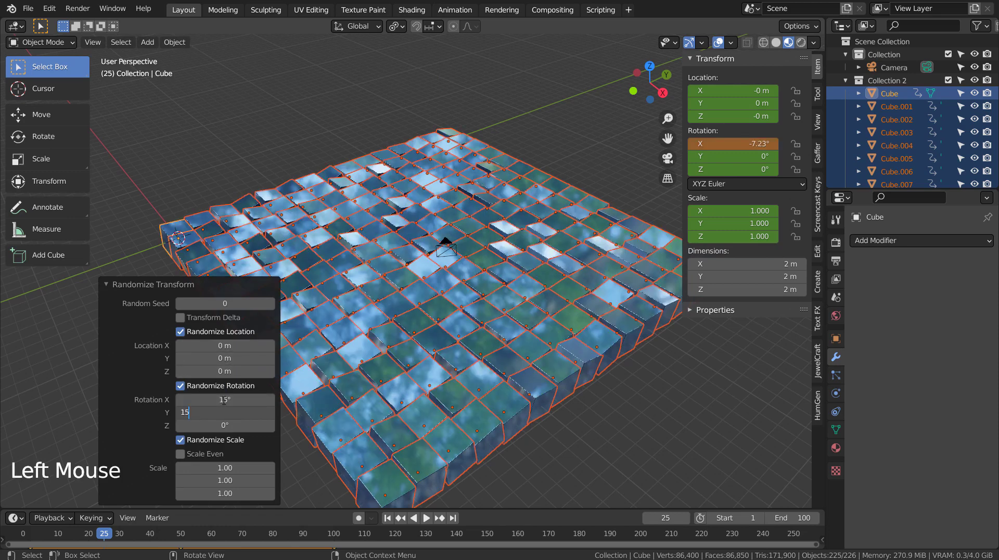
pyautogui.press('Return')
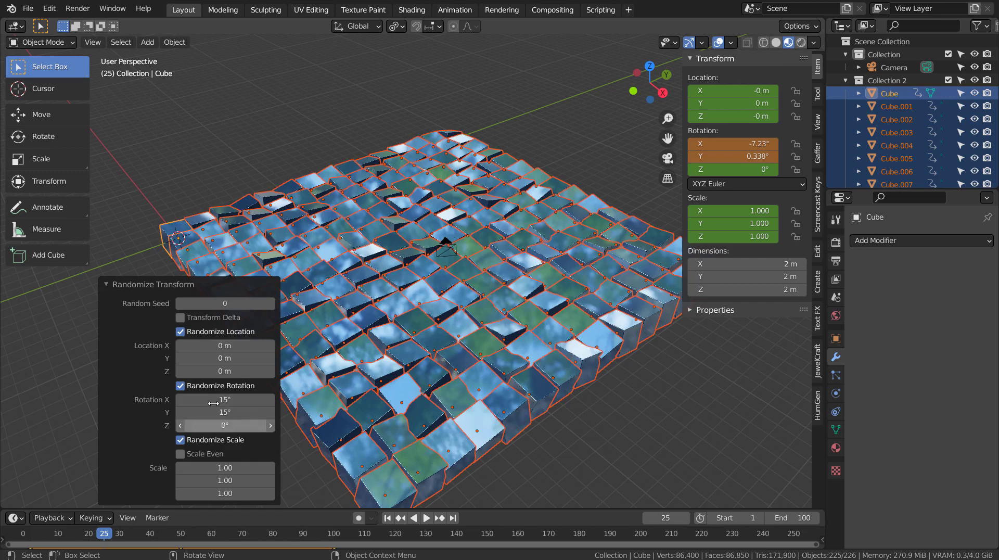
# Keyframe the tilted tiles' location, rotation and scale, then move to frame 75
pyautogui.press('i')
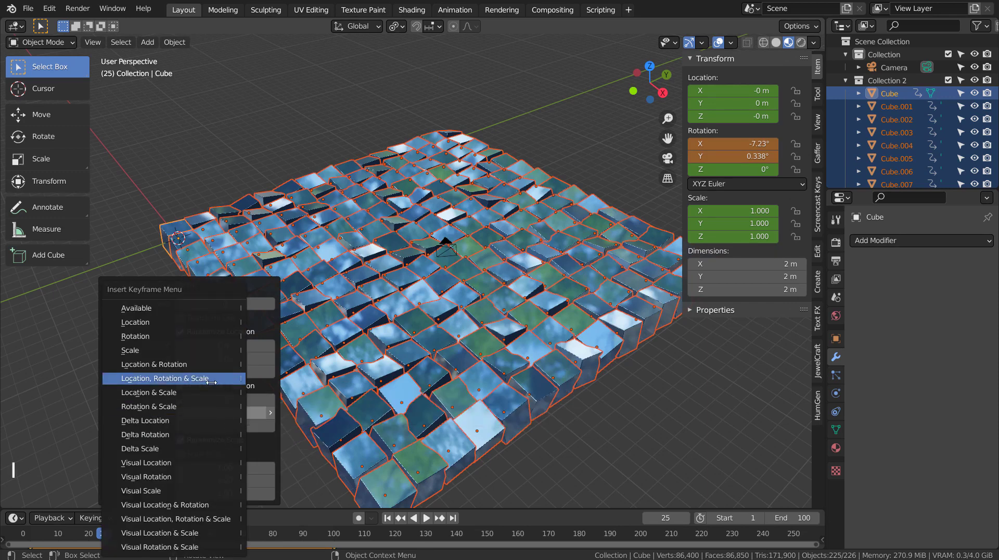
pyautogui.click(211, 382)
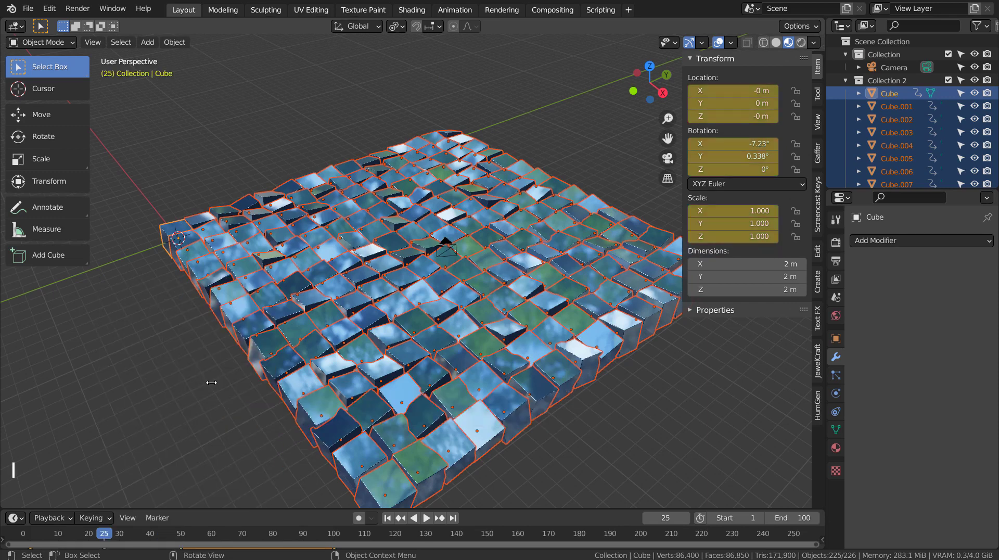
pyautogui.click(259, 533)
pyautogui.click(258, 534)
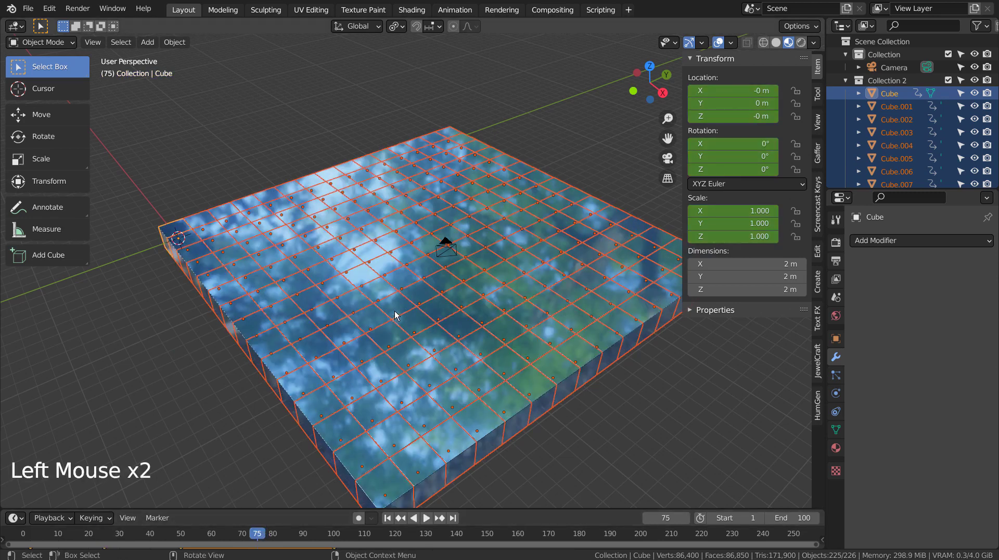
# Randomize the tiles with -15° X and Y rotation ranges and keyframe LocRotScale at frame 75
pyautogui.click(175, 42)
pyautogui.moveTo(183, 58)
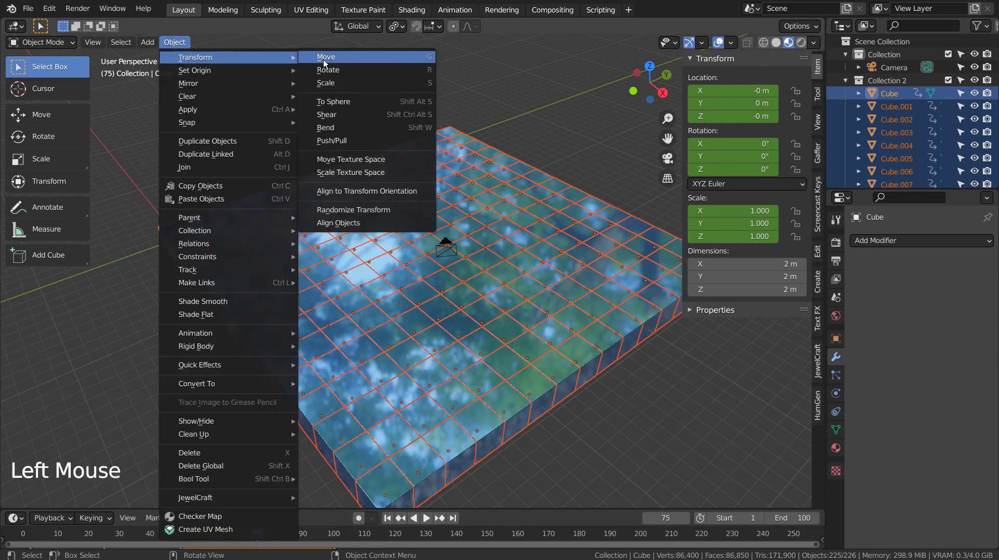
pyautogui.click(353, 209)
pyautogui.click(231, 399)
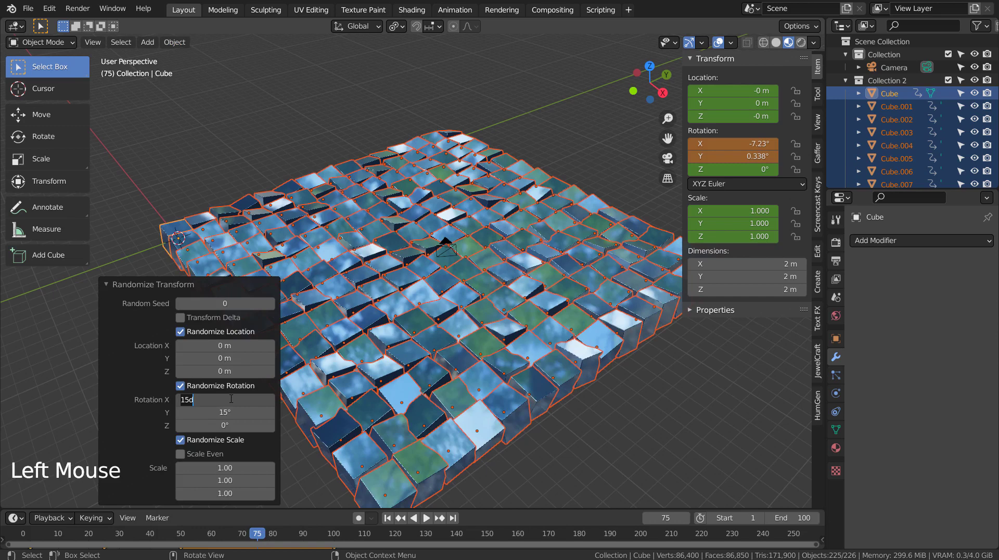
pyautogui.press('Home')
pyautogui.write('-')
pyautogui.press('Tab')
pyautogui.write('-15')
pyautogui.press('Return')
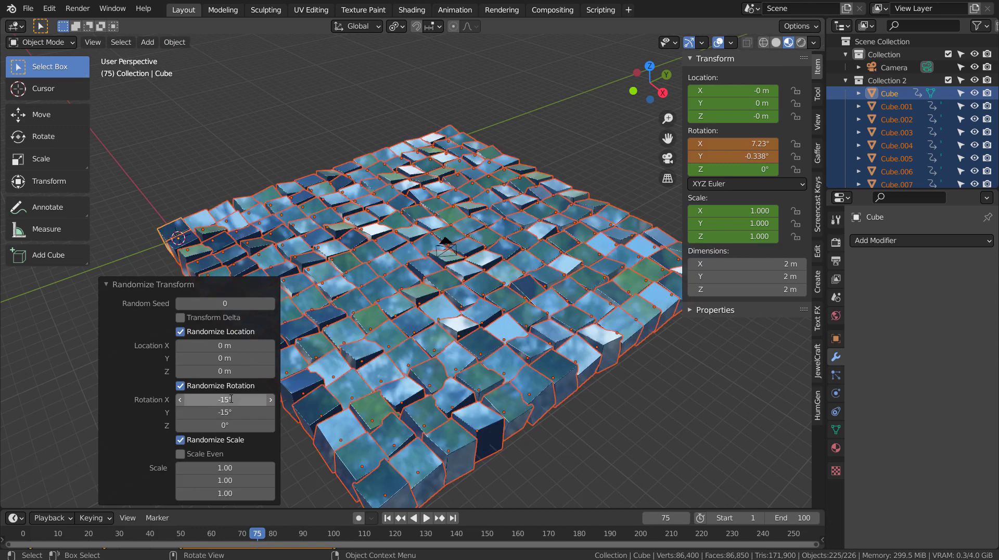
pyautogui.press('i')
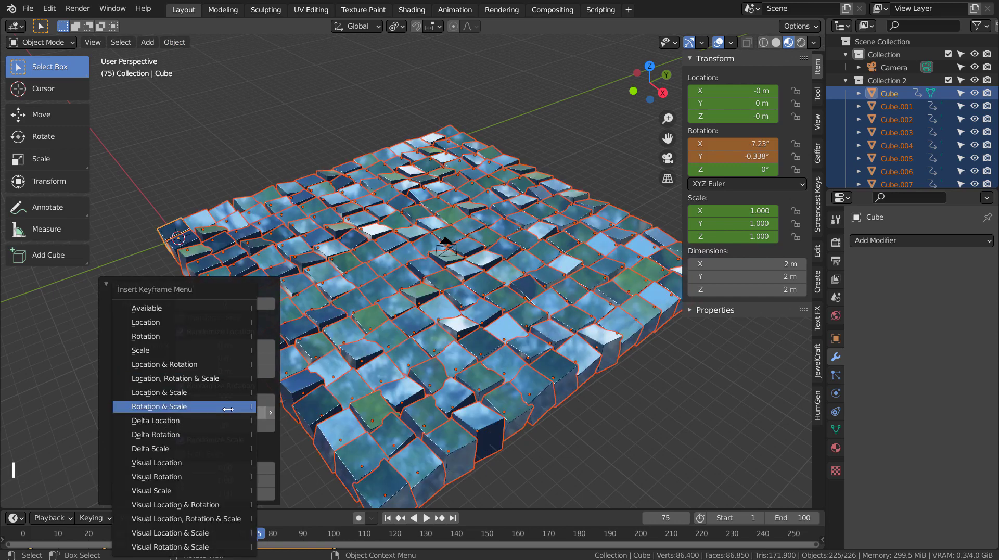
pyautogui.click(225, 378)
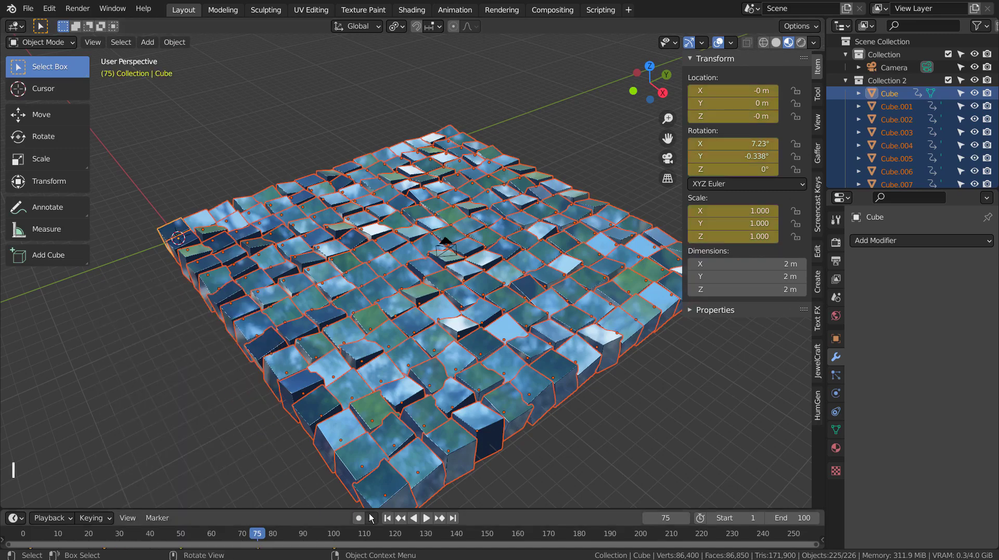
# Play the animation from frame 1 through the zoomed-in camera view, then stop at frame 1
pyautogui.click(388, 517)
pyautogui.click(426, 518)
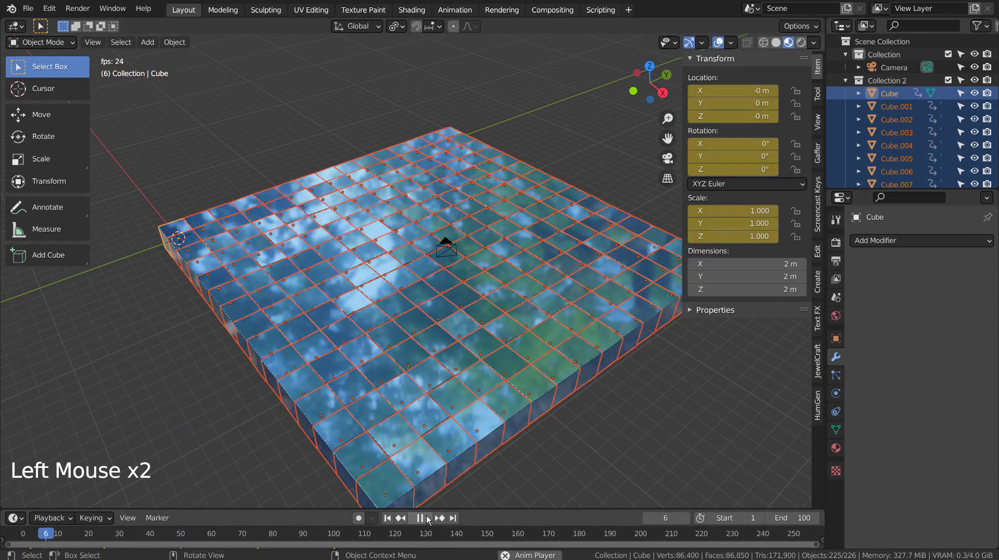
pyautogui.click(647, 414)
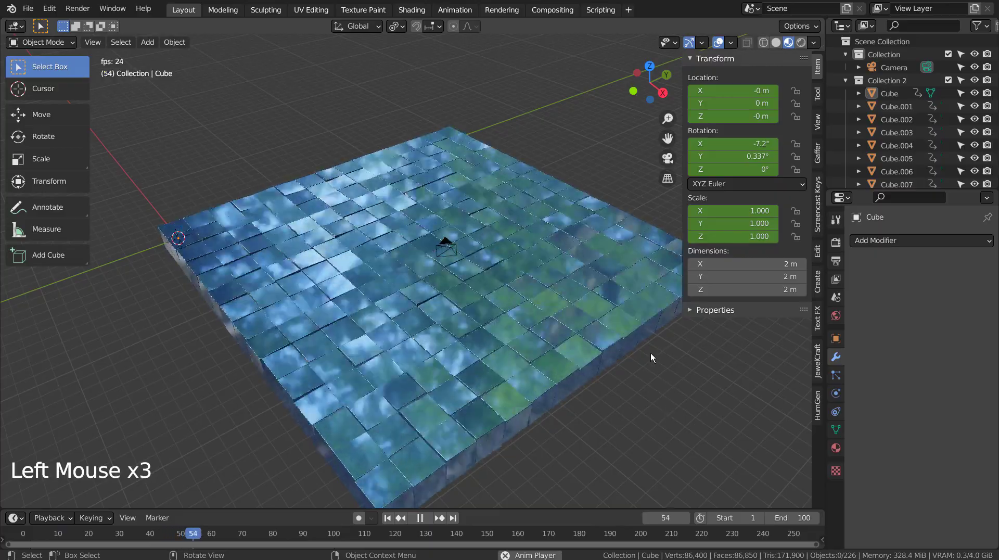
pyautogui.press('KP_0')
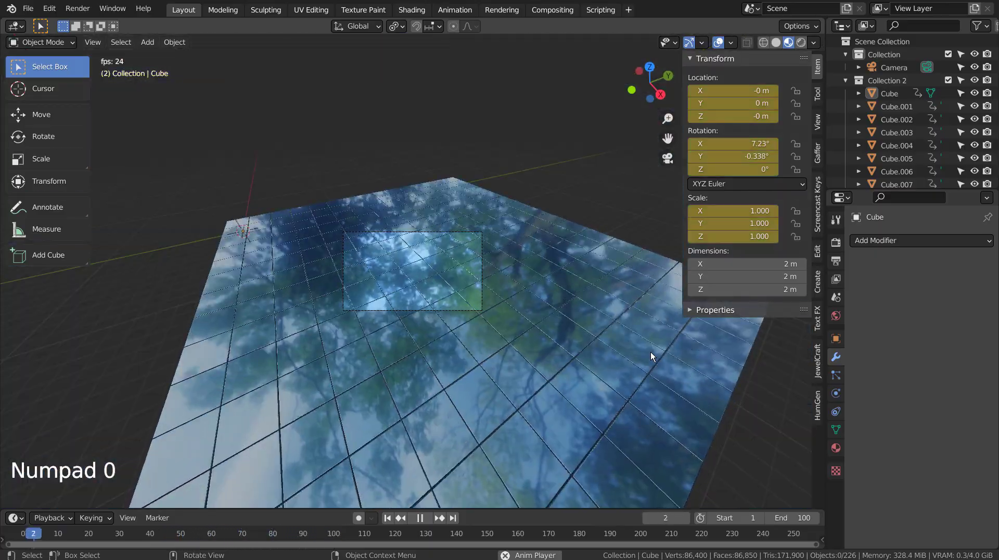
pyautogui.scroll(6, 650, 352)
pyautogui.scroll(1, 651, 351)
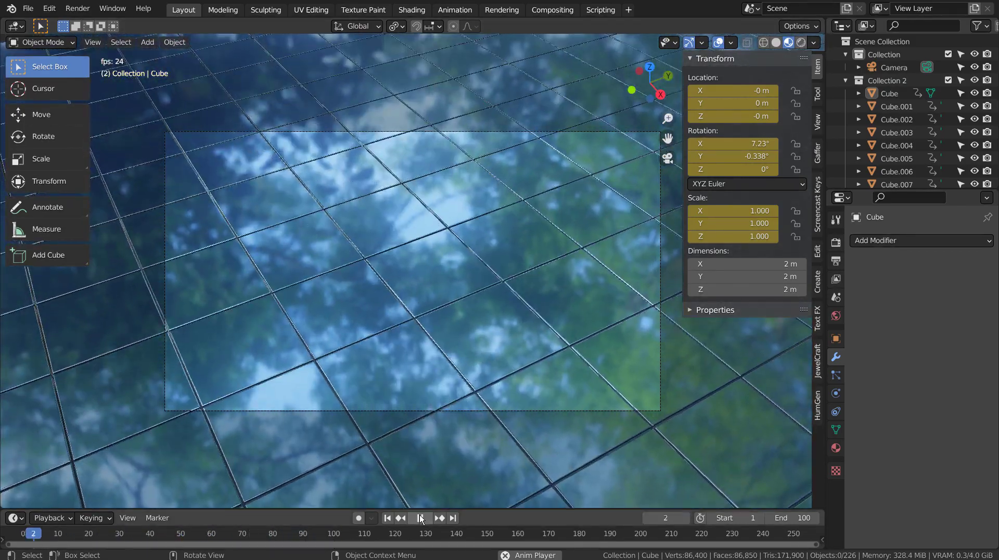
pyautogui.click(420, 518)
pyautogui.click(387, 517)
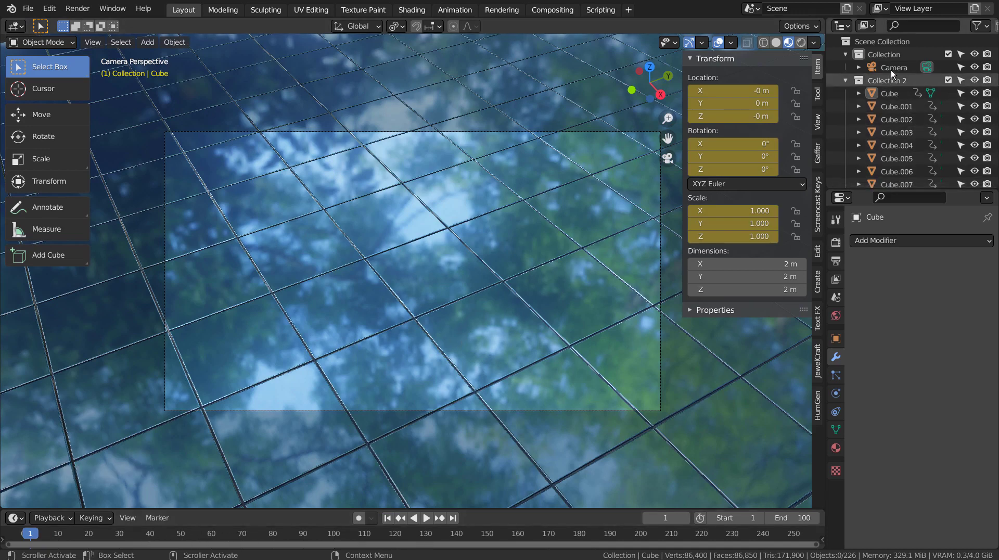
# Select all Collection 2 tiles at frame 75 and apply Randomize Transform to them
pyautogui.rightClick(880, 79)
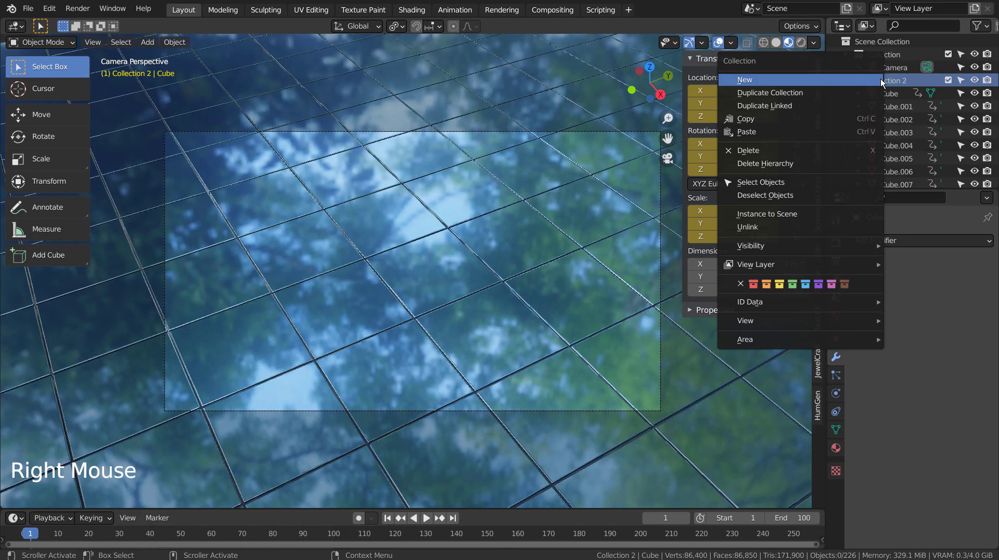
pyautogui.click(817, 184)
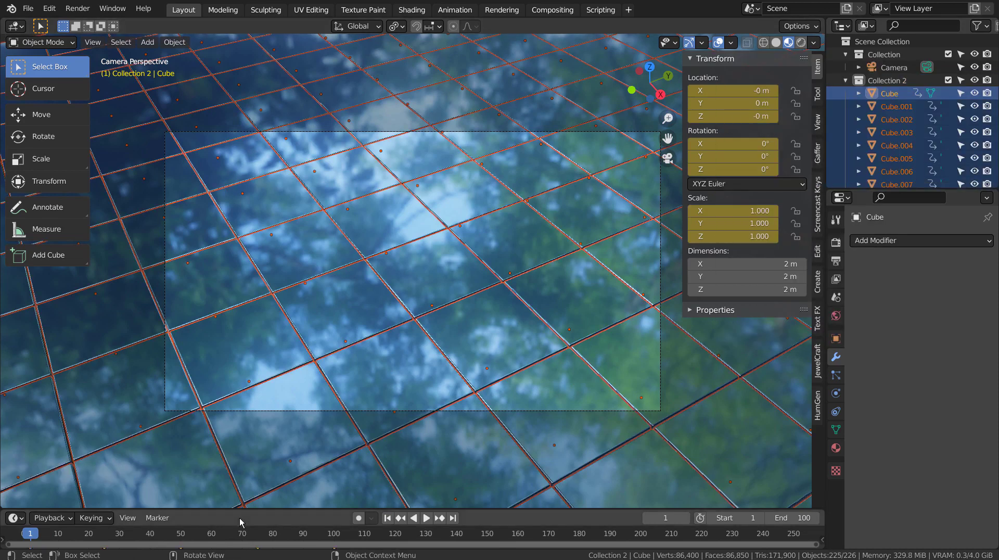
pyautogui.doubleClick(256, 534)
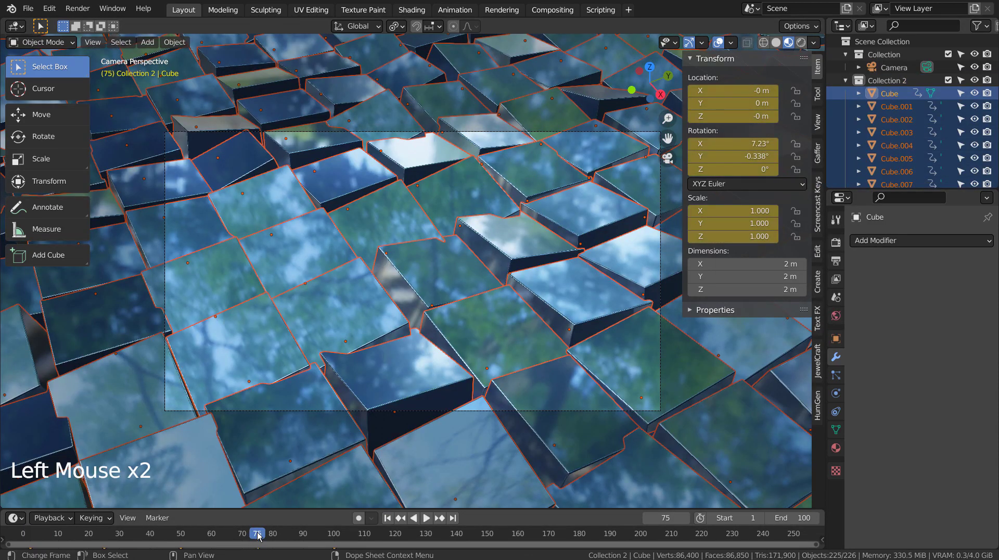
pyautogui.click(176, 43)
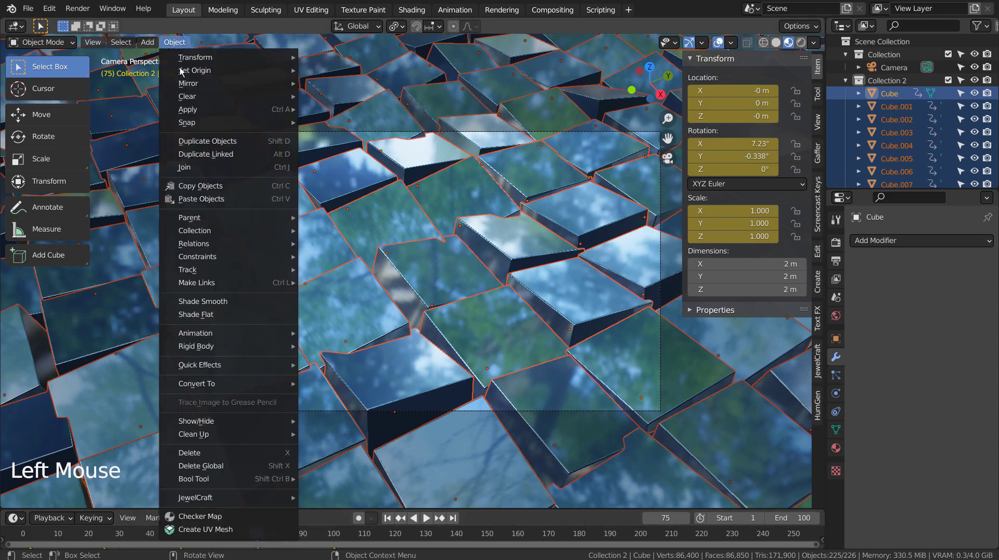
pyautogui.moveTo(200, 76)
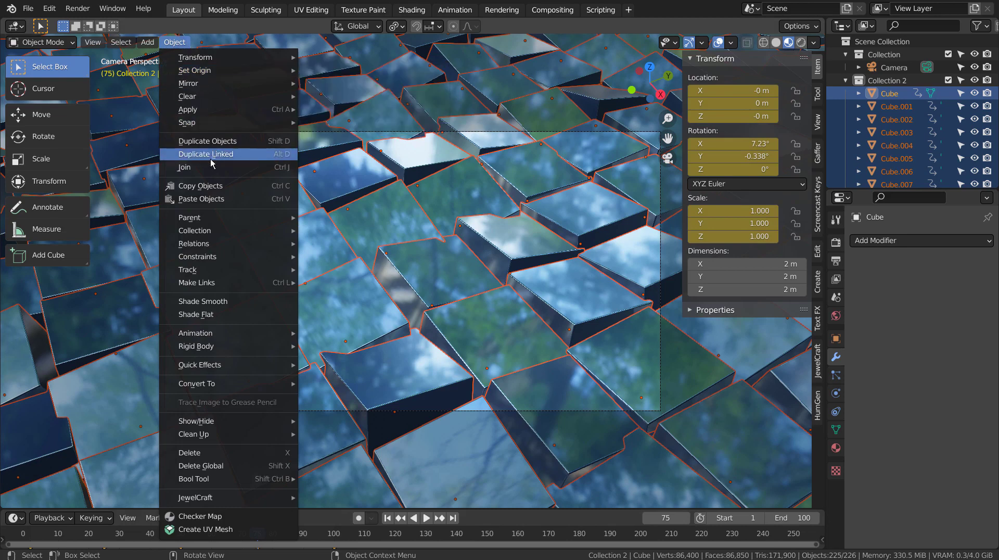
pyautogui.moveTo(231, 60)
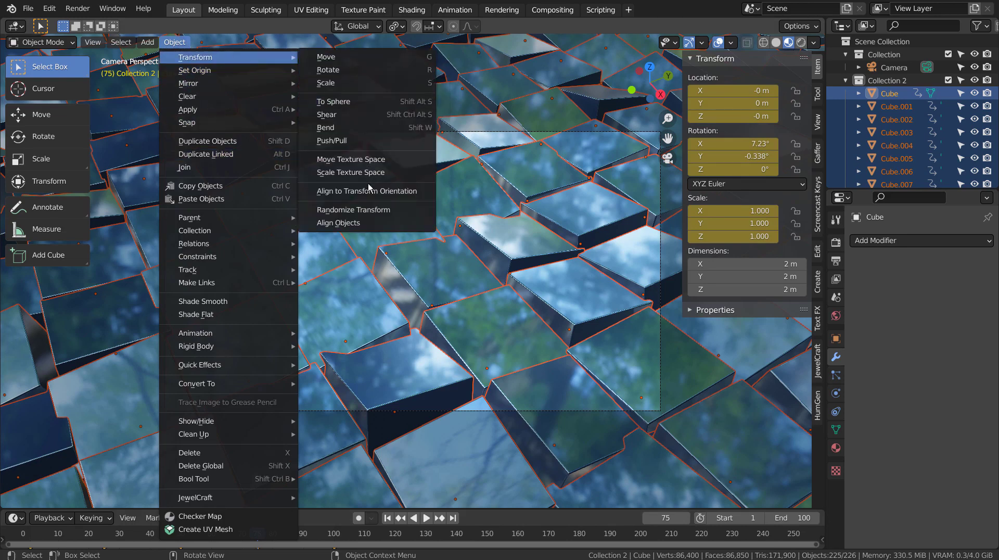
pyautogui.click(372, 210)
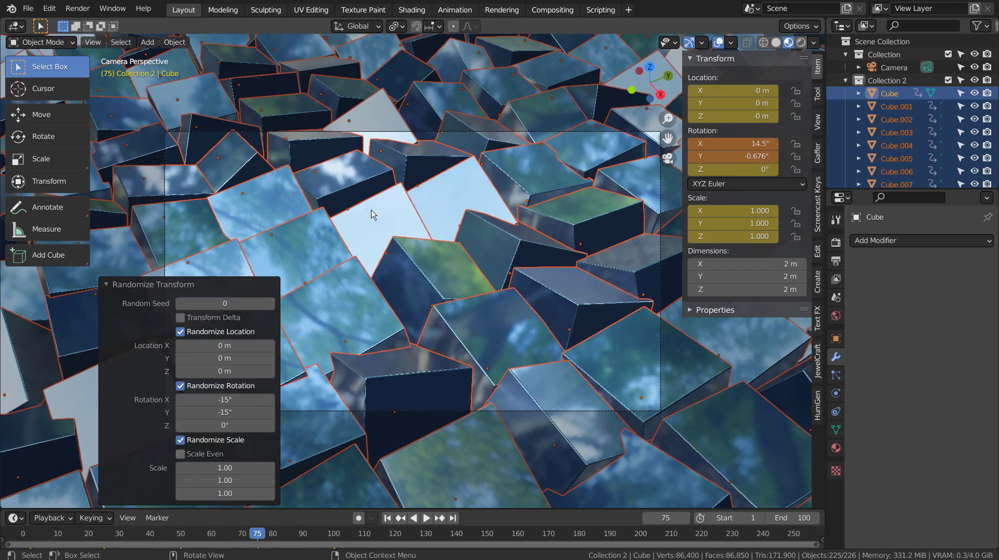
# Set a gentler random tilt with rotation ranges of -4.2° X and 14° Y
pyautogui.click(232, 401)
pyautogui.write('0')
pyautogui.press('Tab')
pyautogui.write('0')
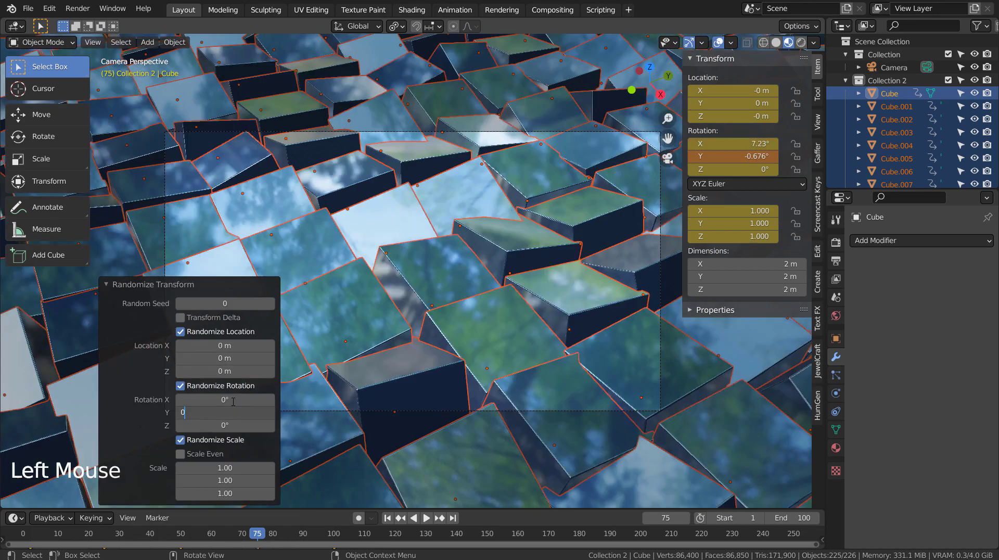
pyautogui.press('Tab')
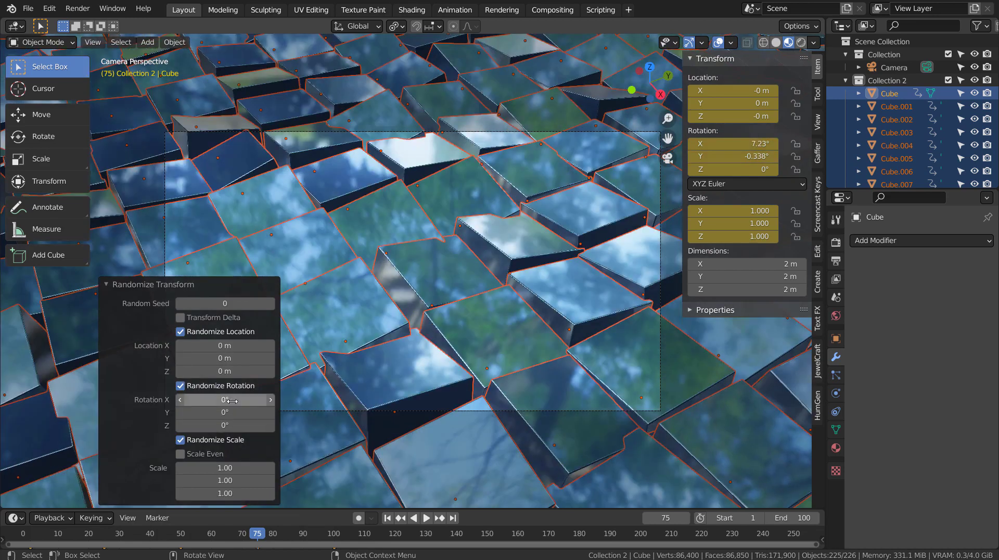
pyautogui.click(232, 400)
pyautogui.write('-30')
pyautogui.press('Tab')
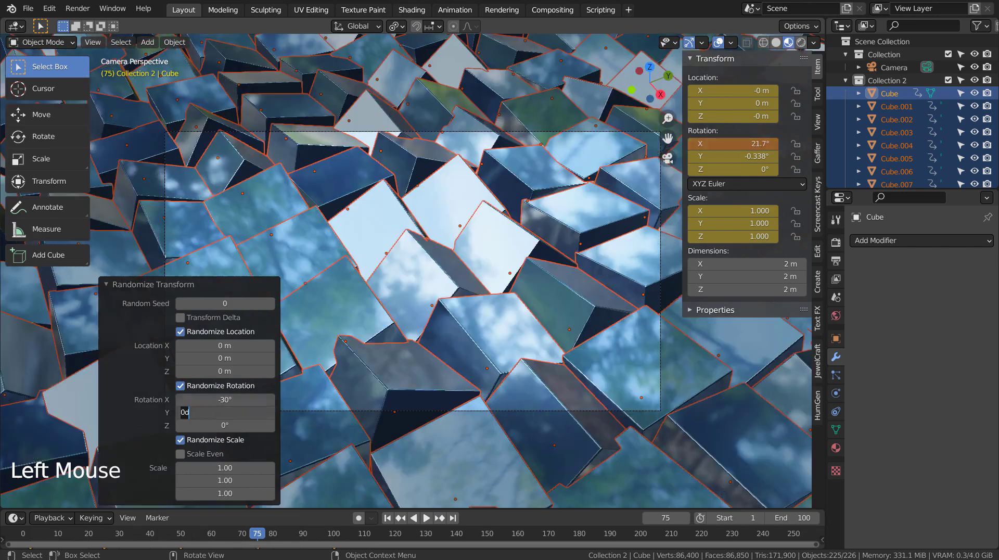
pyautogui.click(231, 400)
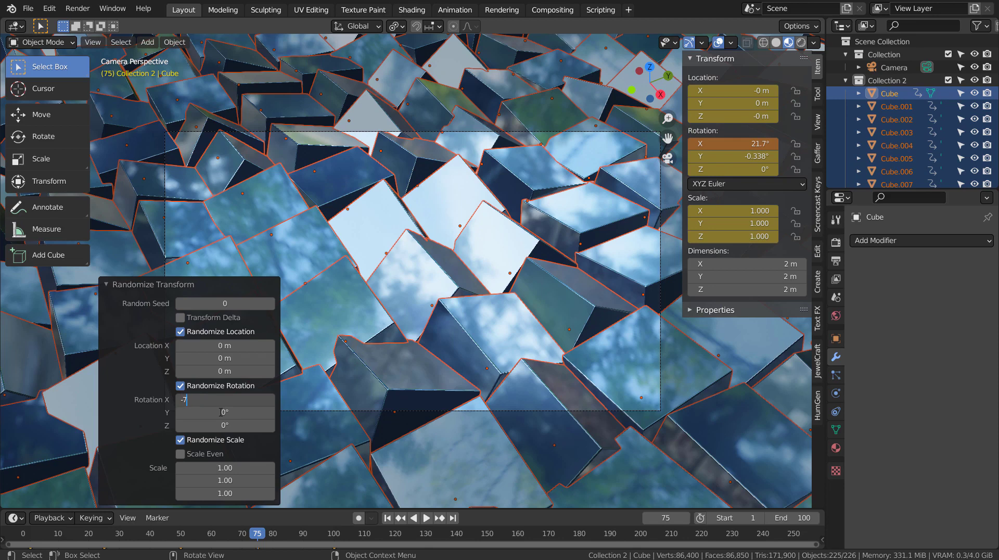
pyautogui.click(221, 412)
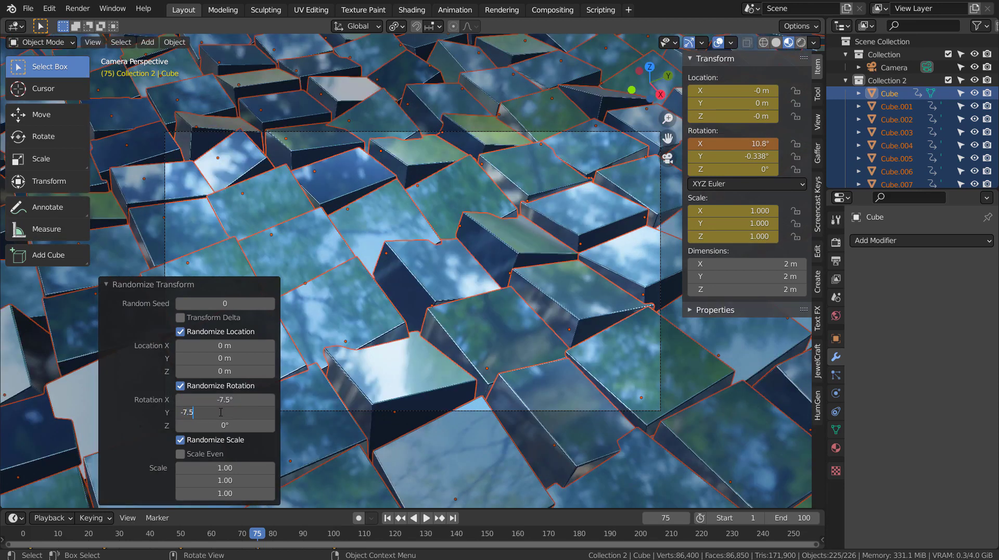
pyautogui.press('Tab')
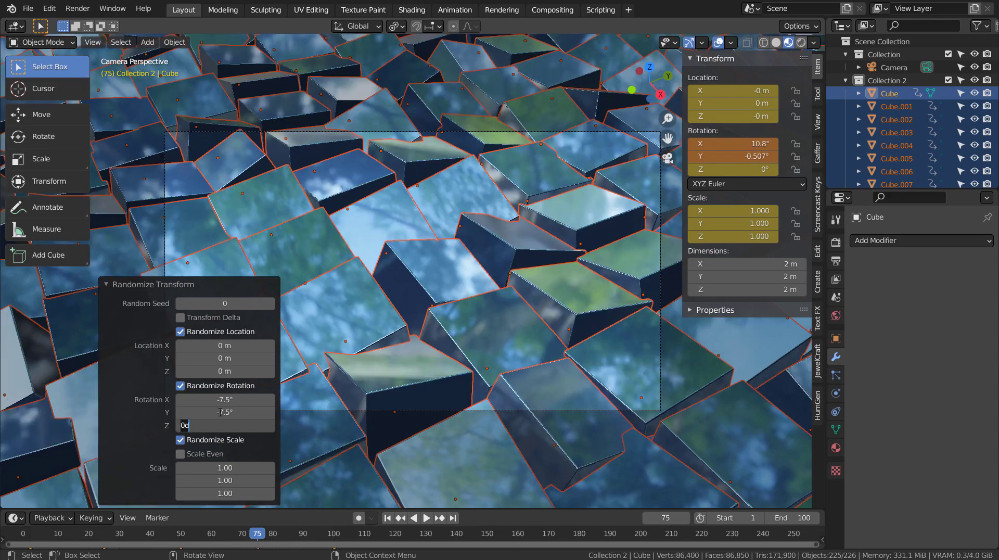
pyautogui.moveTo(214, 412)
pyautogui.mouseDown()
pyautogui.moveTo(268, 412)
pyautogui.moveTo(228, 400)
pyautogui.mouseUp()
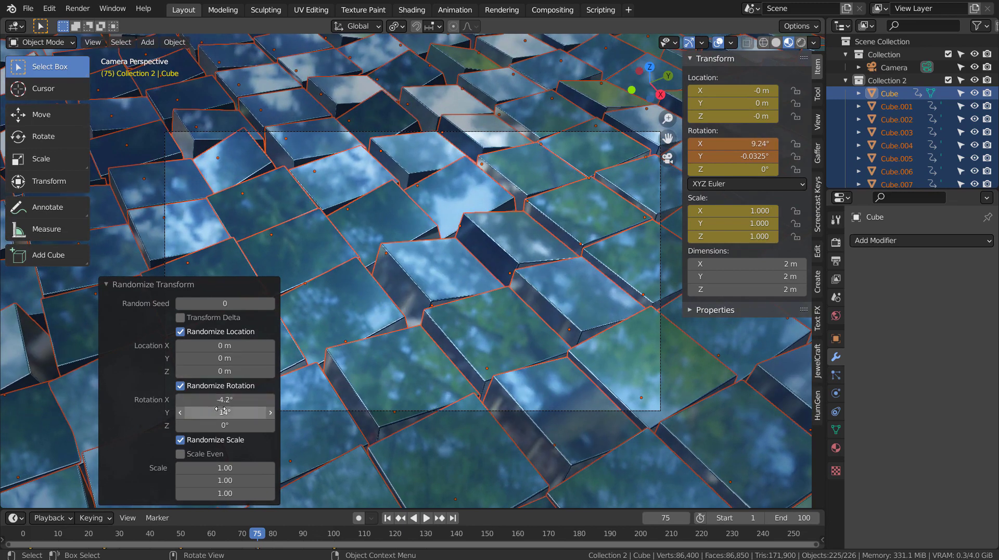
pyautogui.press('i')
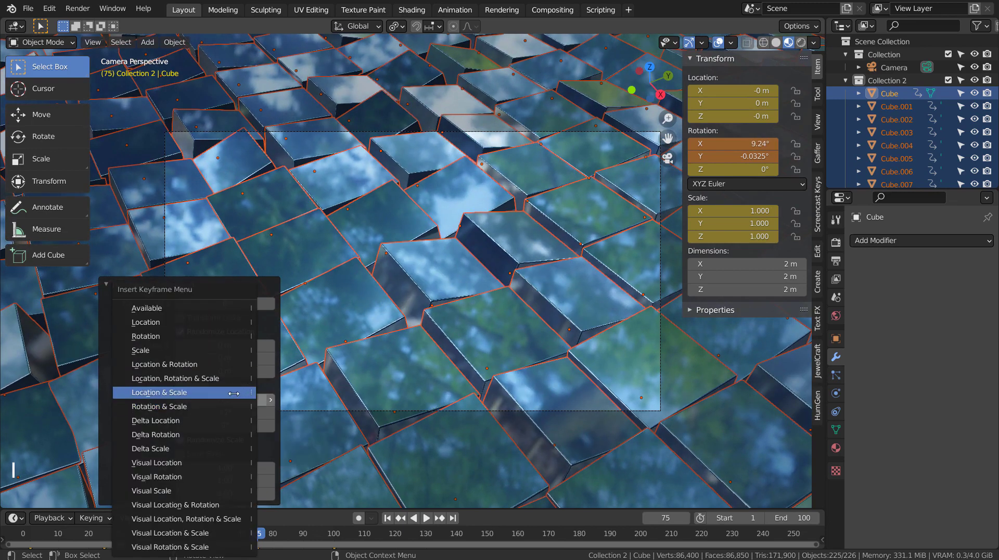
# Rewind to the first frame and play the tile animation through the camera
pyautogui.click(387, 517)
pyautogui.click(426, 517)
pyautogui.click(426, 518)
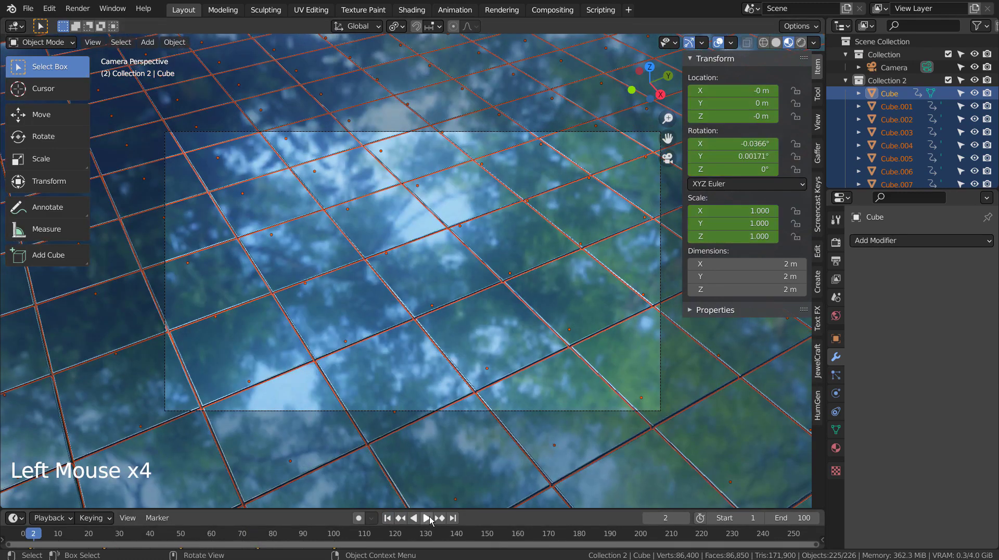
pyautogui.click(429, 518)
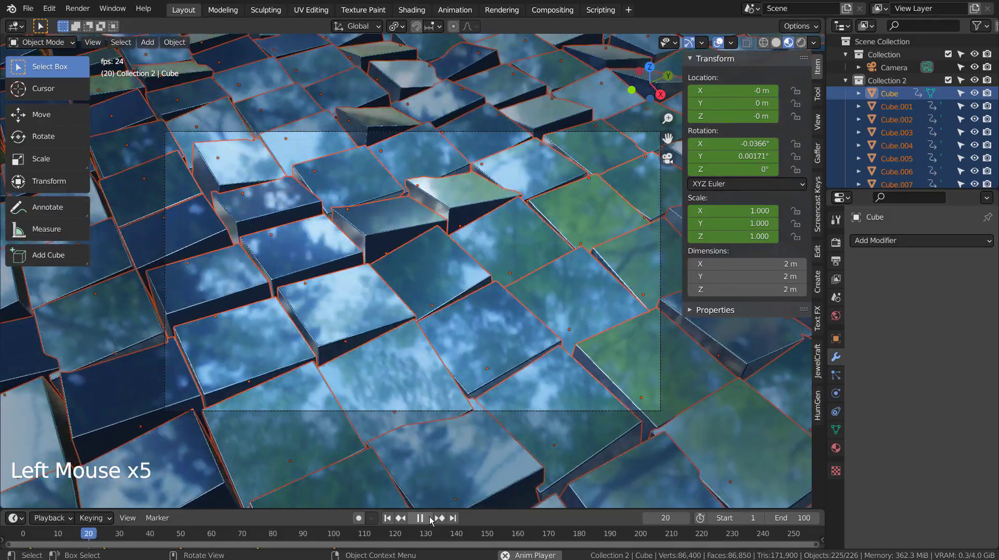